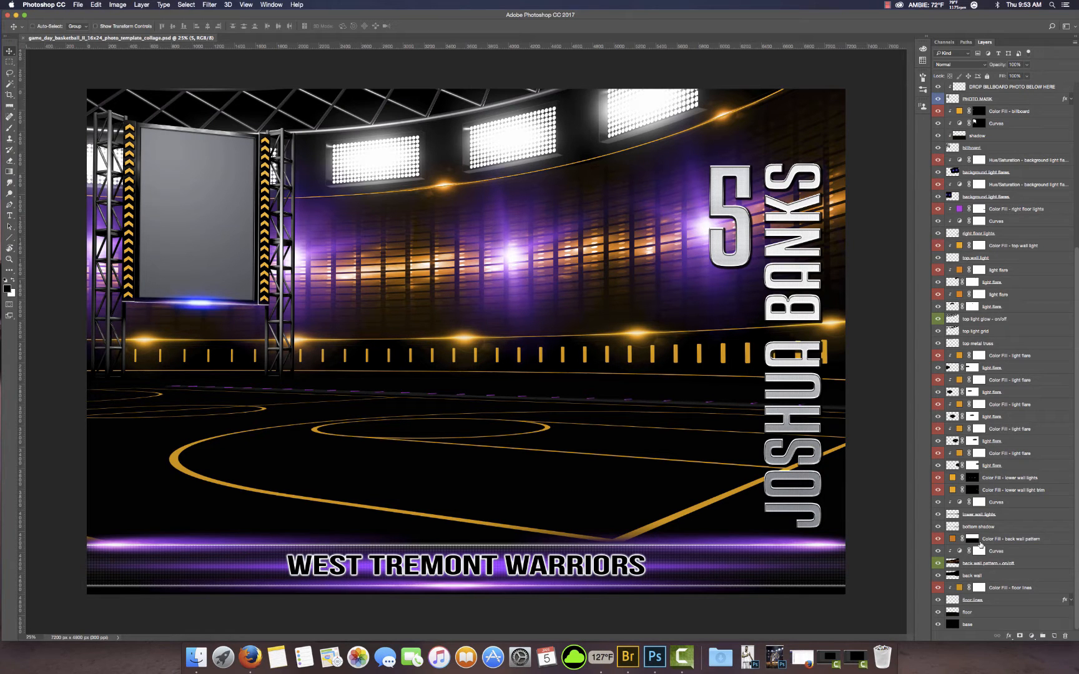
# Examine the template's layer stack, including the DROP EXTRACTED PHOTO ABOVE HERE and PHOTO MASK placeholder layers
pyautogui.scroll(10, 980, 545)
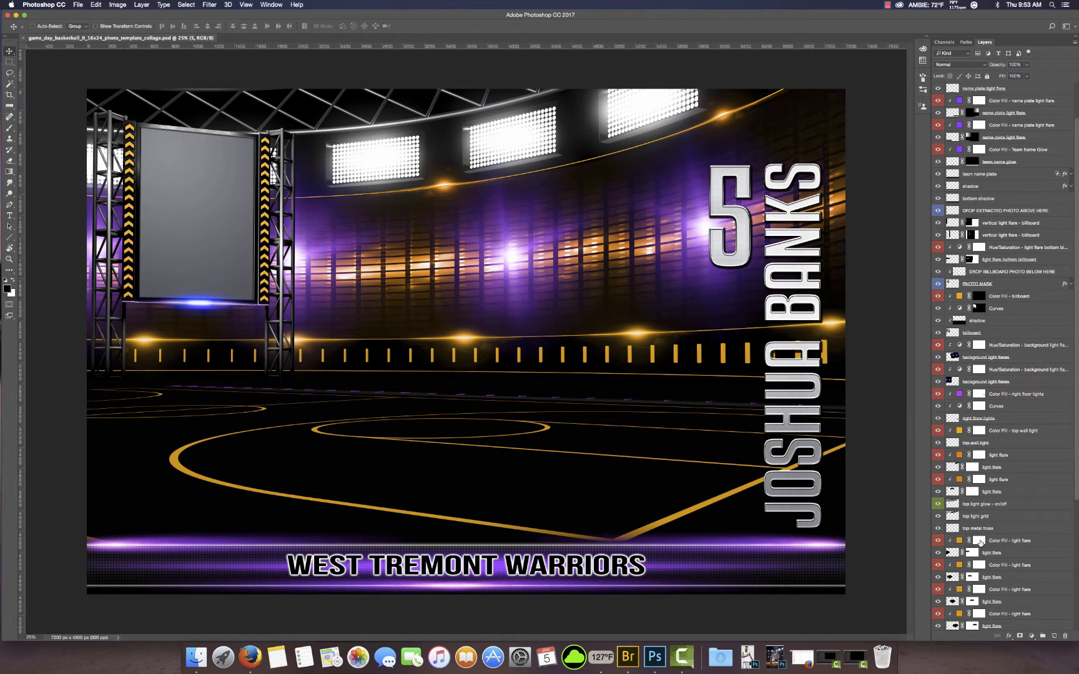
pyautogui.scroll(-8, 980, 542)
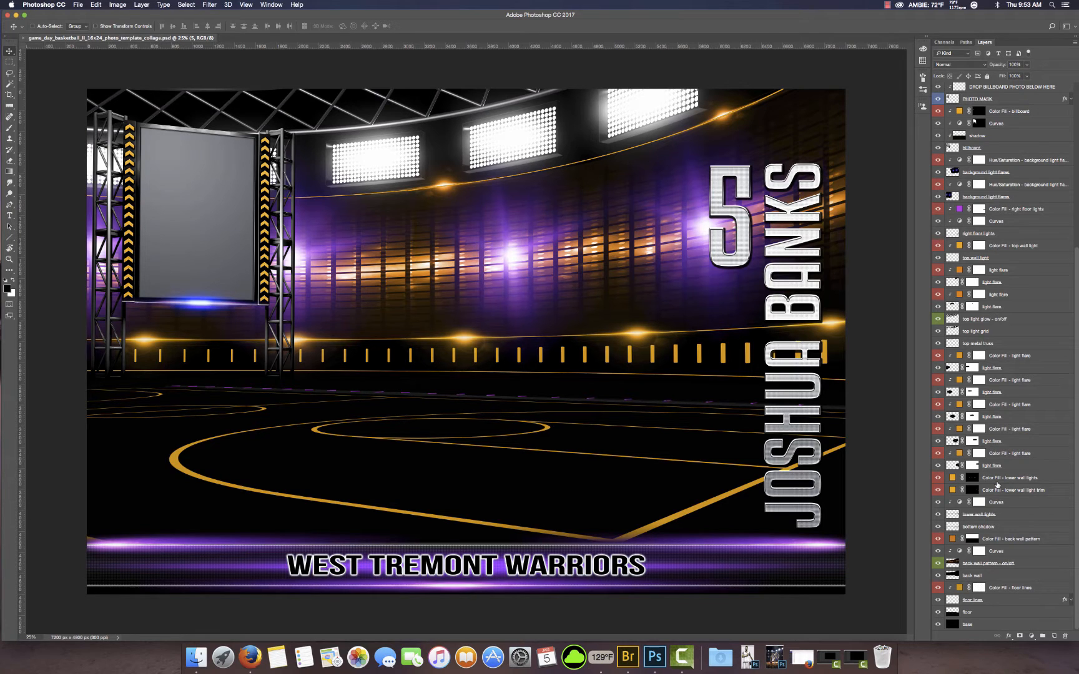
pyautogui.scroll(1, 997, 484)
pyautogui.scroll(15, 997, 485)
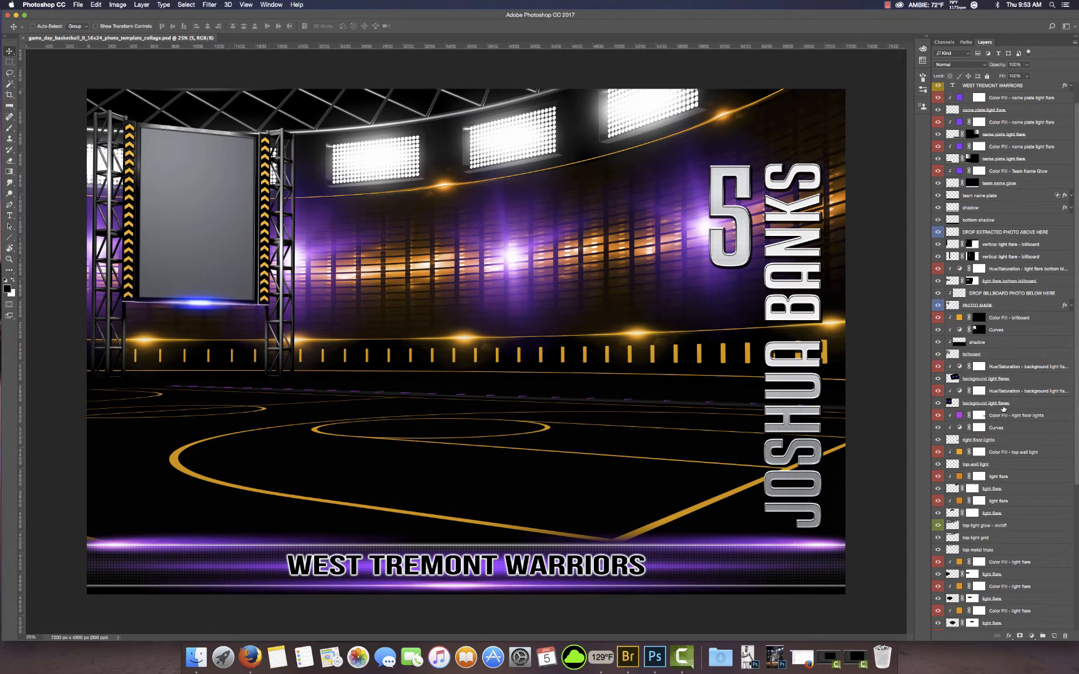
pyautogui.click(993, 234)
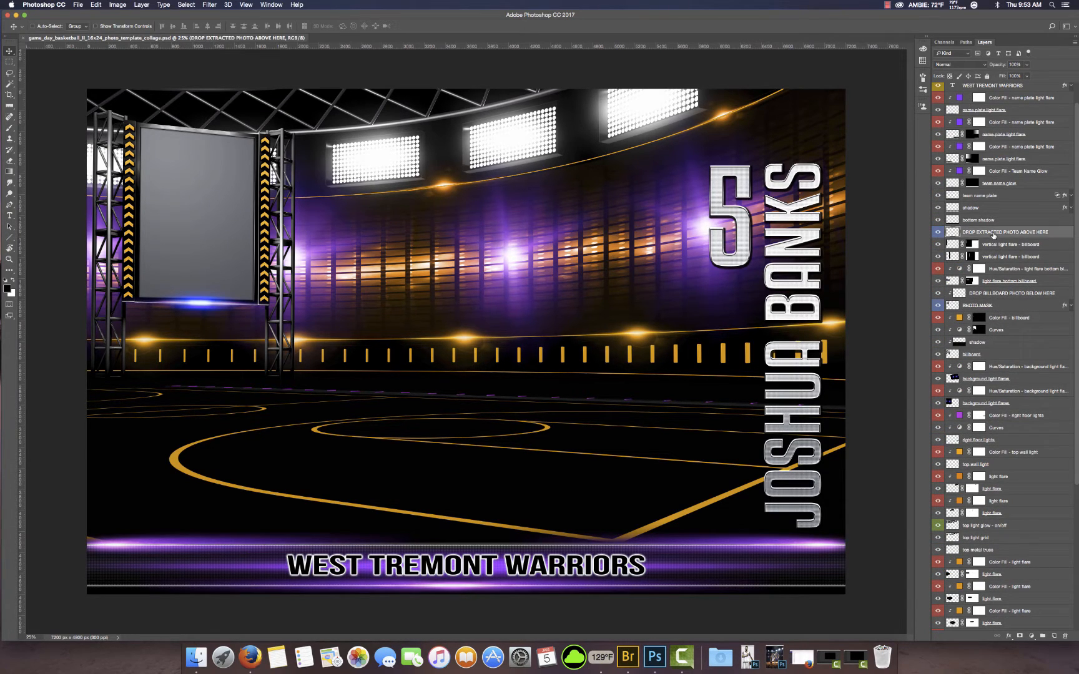
pyautogui.click(986, 305)
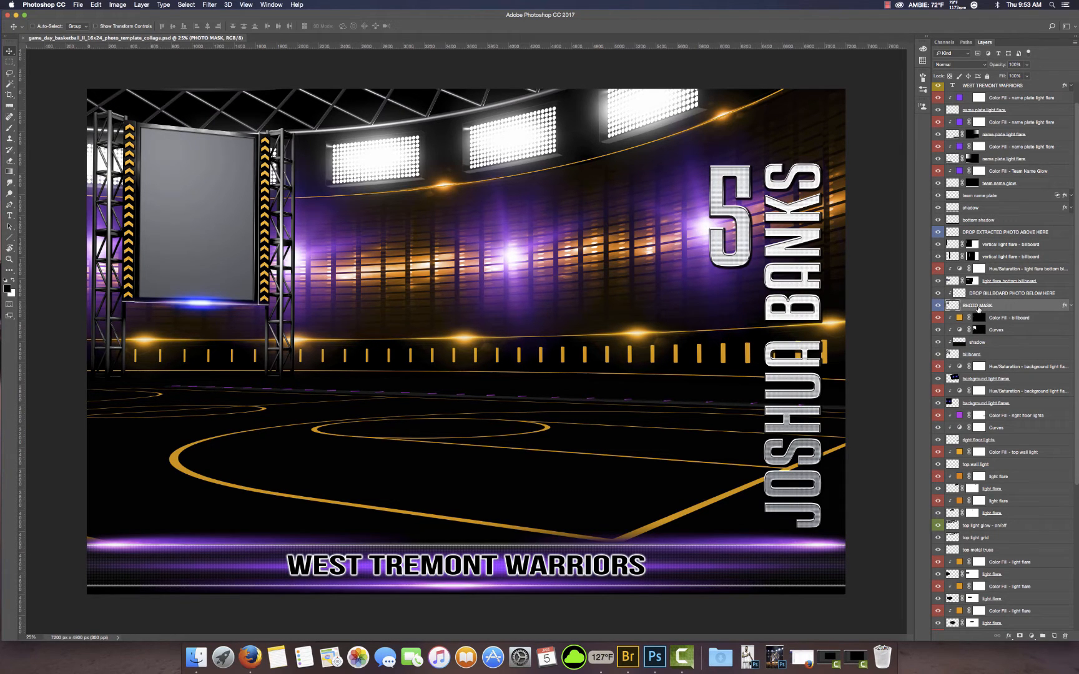
pyautogui.click(994, 233)
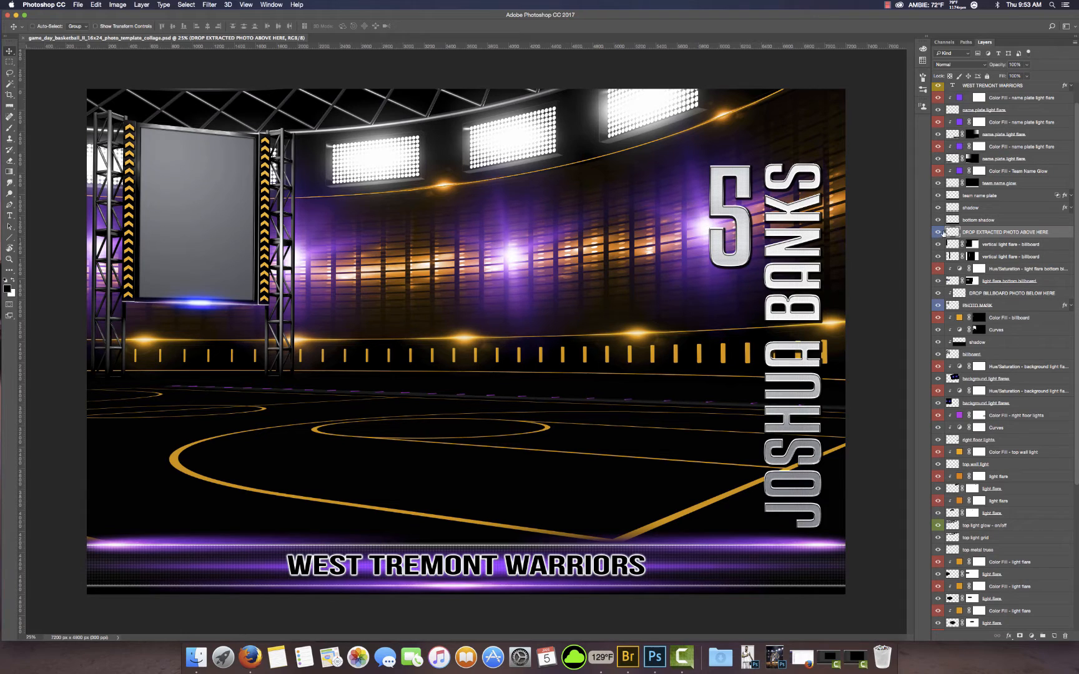
pyautogui.click(958, 305)
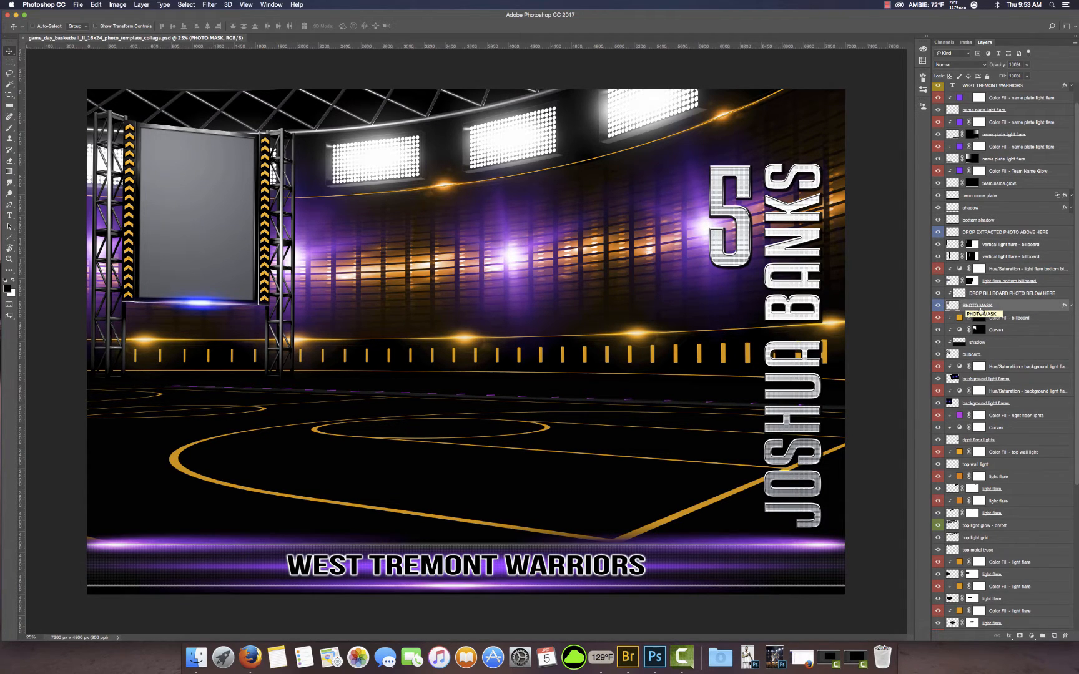
# Select the DROP EXTRACTED PHOTO ABOVE HERE layer and copy the entire player cutout from image1.png
pyautogui.click(983, 233)
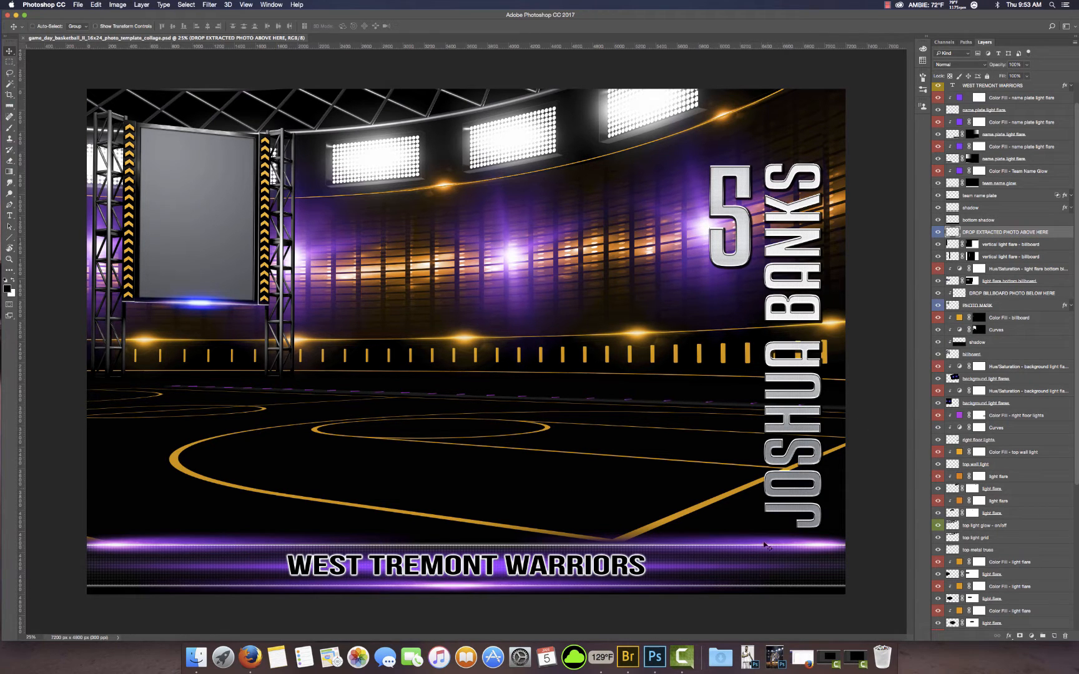
pyautogui.click(747, 656)
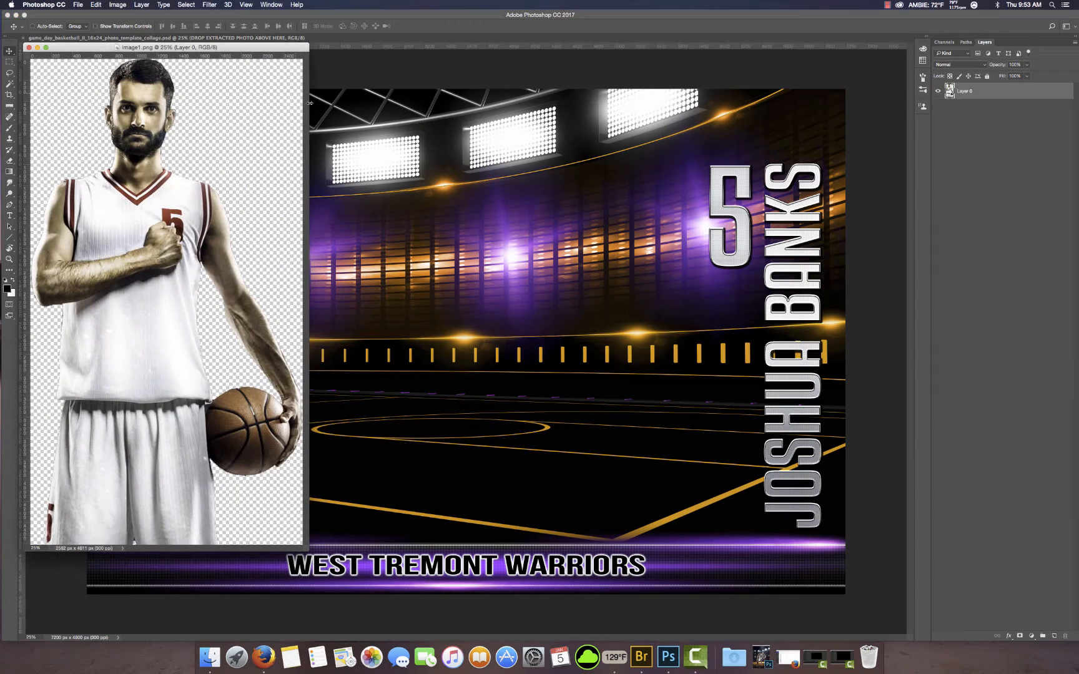
pyautogui.moveTo(272, 51); pyautogui.dragTo(407, 71)
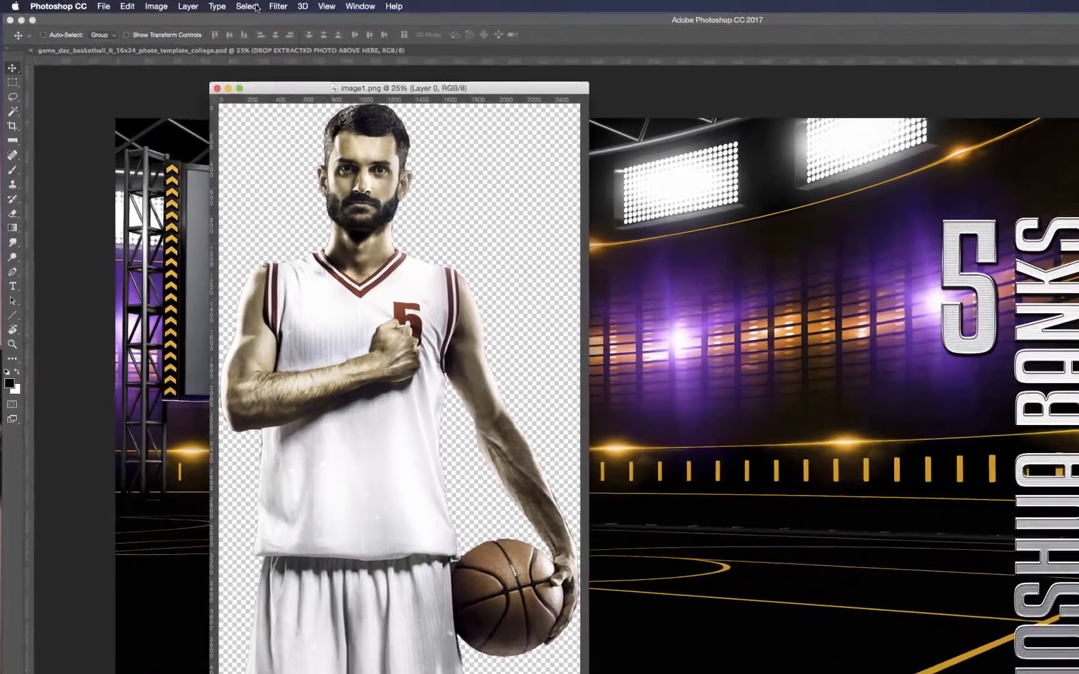
pyautogui.click(188, 4)
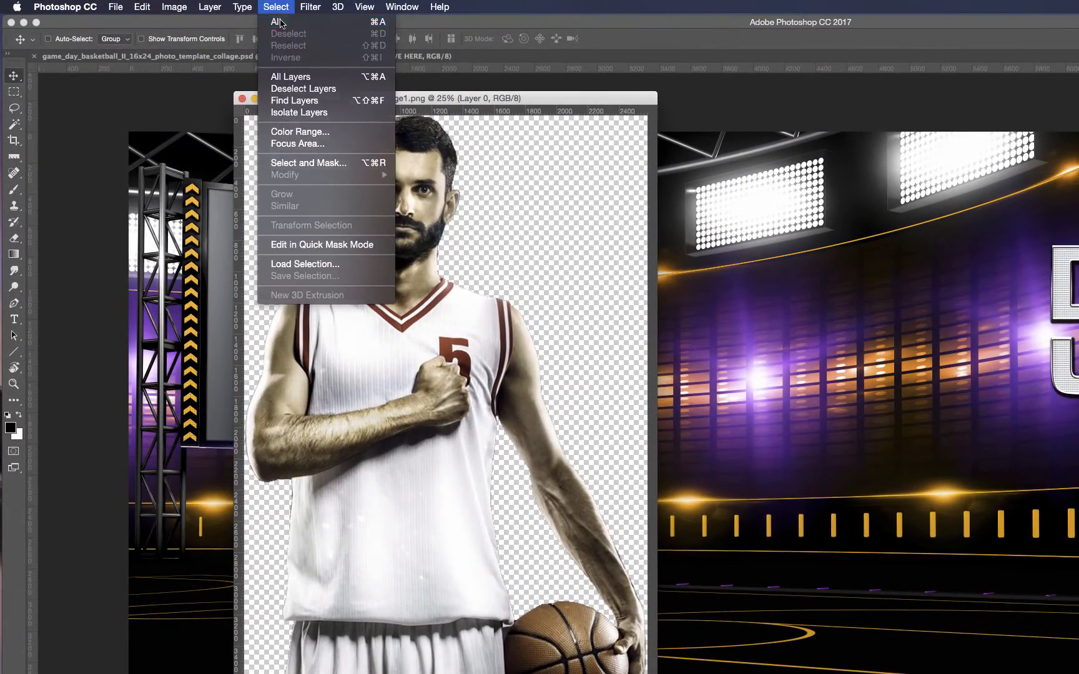
pyautogui.click(190, 15)
pyautogui.click(142, 7)
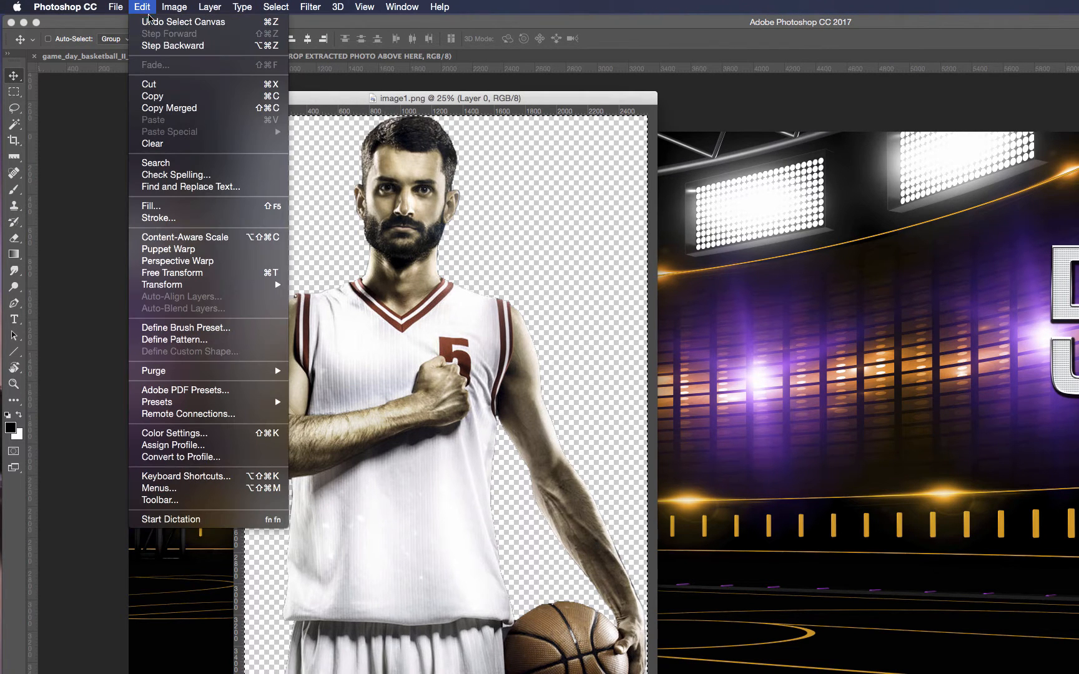
pyautogui.click(160, 98)
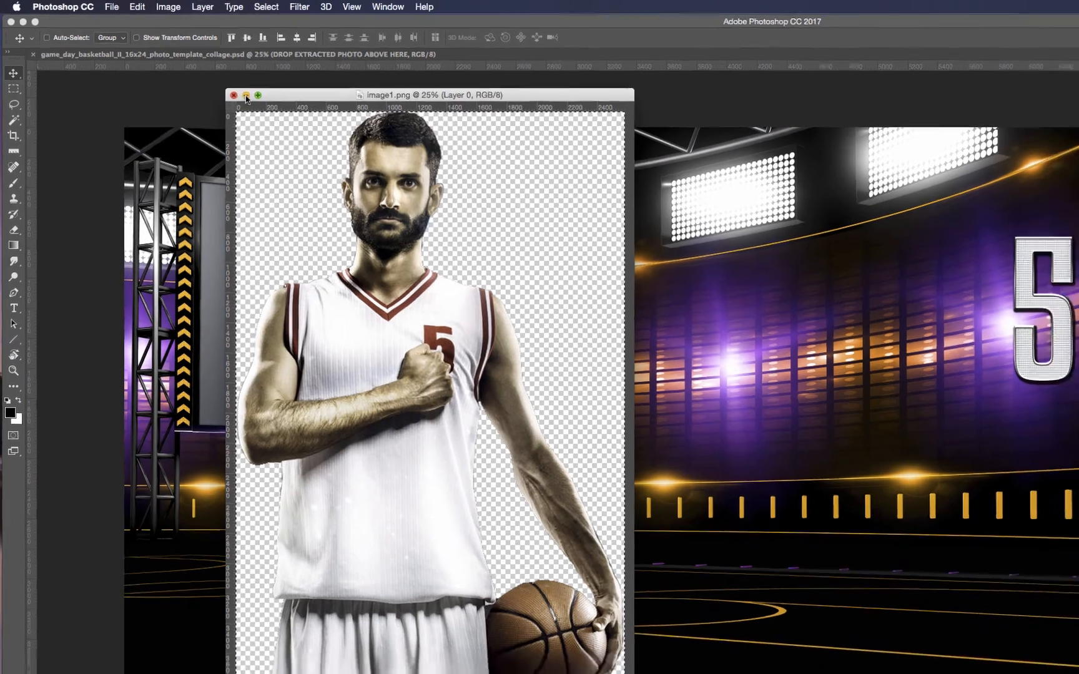
# Minimize image1.png, paste the cutout onto a new layer above DROP EXTRACTED PHOTO ABOVE HERE and shift the player toward the name
pyautogui.click(246, 96)
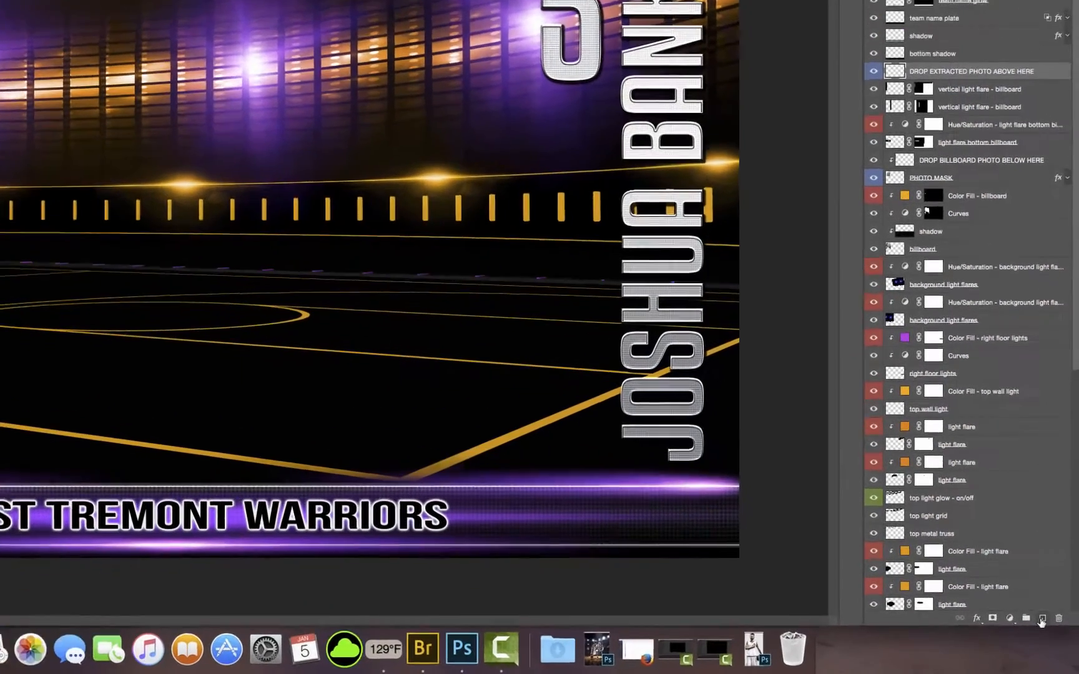
pyautogui.click(1054, 636)
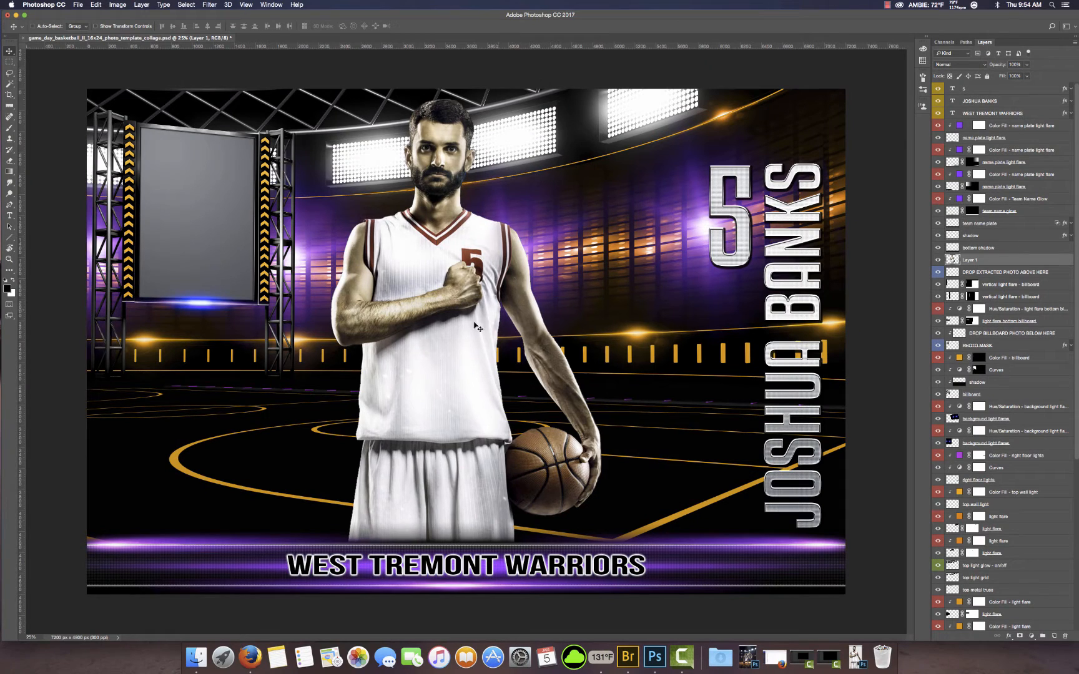
pyautogui.moveTo(467, 359); pyautogui.dragTo(527, 362)
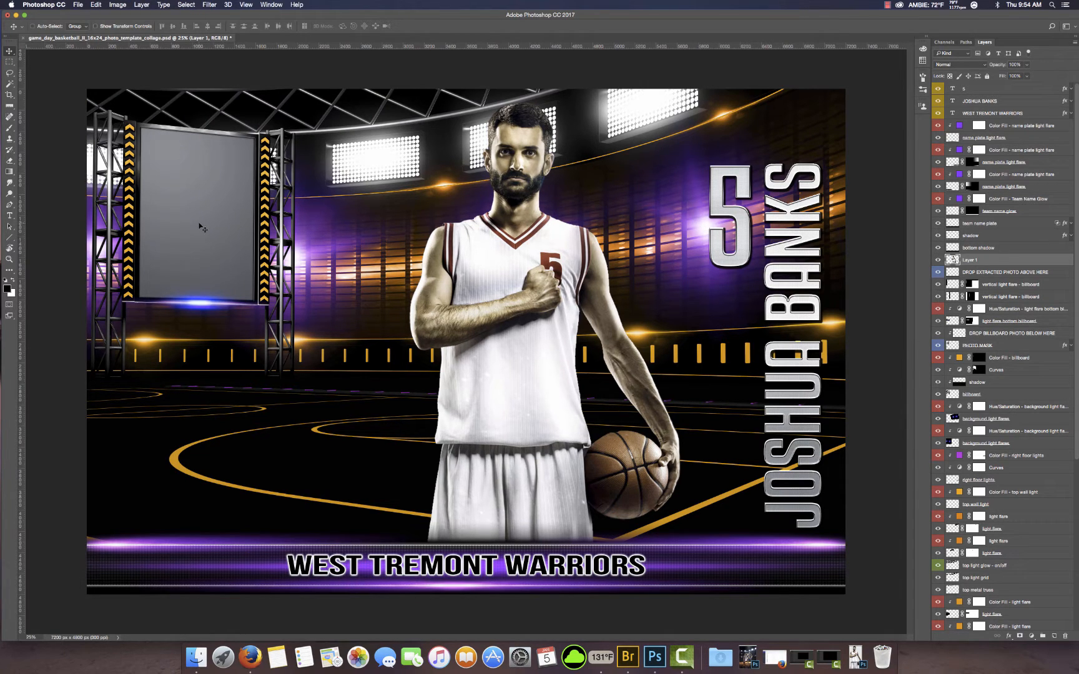
# Bring up image2.jpg with the two basketball players, select the entire image and copy it
pyautogui.click(744, 657)
pyautogui.click(98, 6)
pyautogui.moveTo(202, 7)
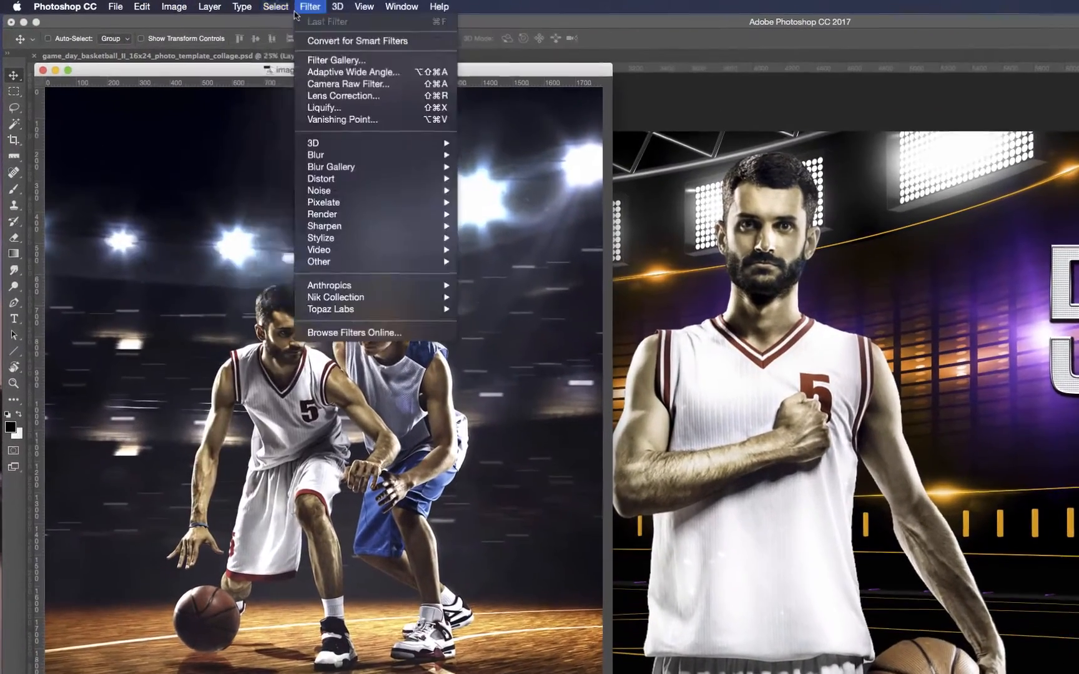
pyautogui.click(275, 22)
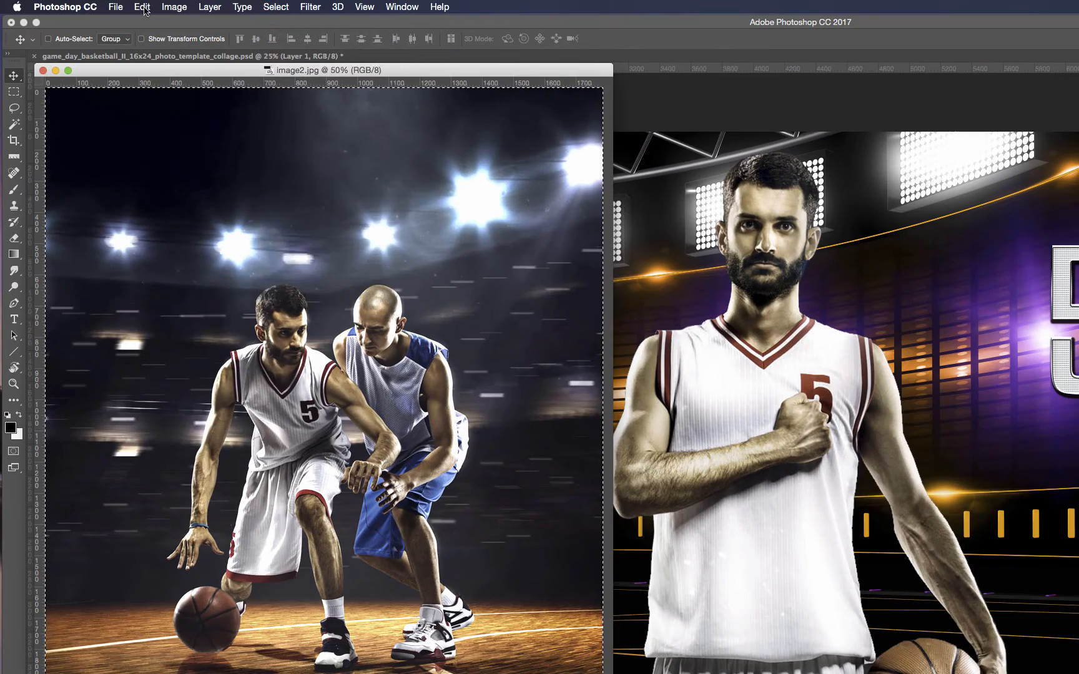
pyautogui.click(143, 11)
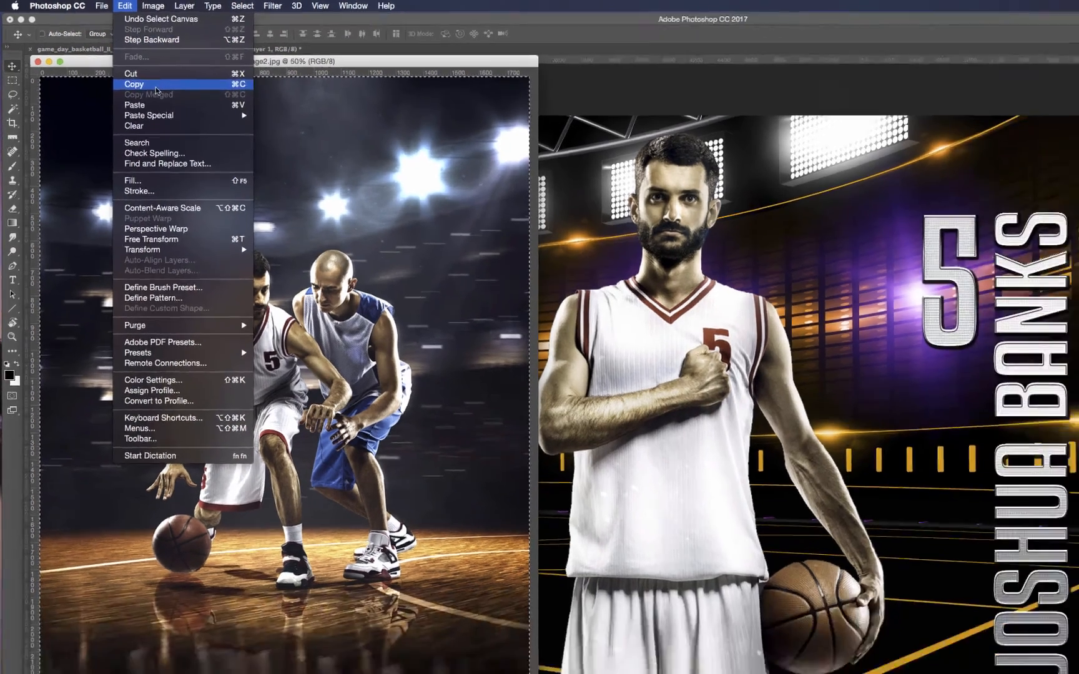
pyautogui.click(181, 103)
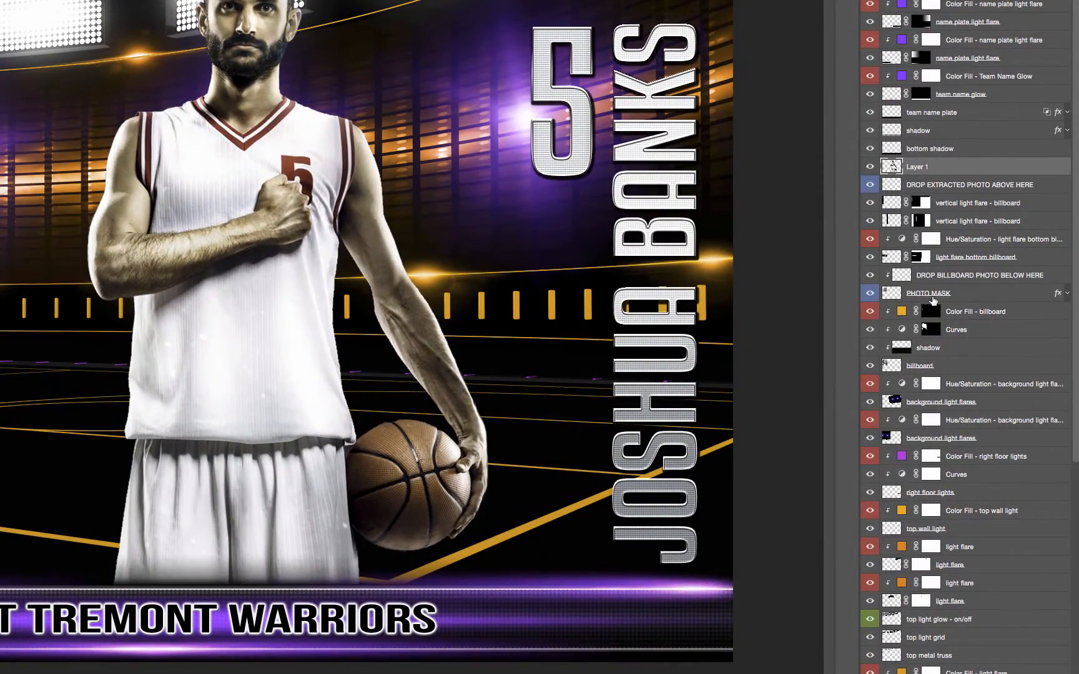
# Paste the copied photo onto a new layer directly above PHOTO MASK and move it into the billboard frame
pyautogui.click(960, 296)
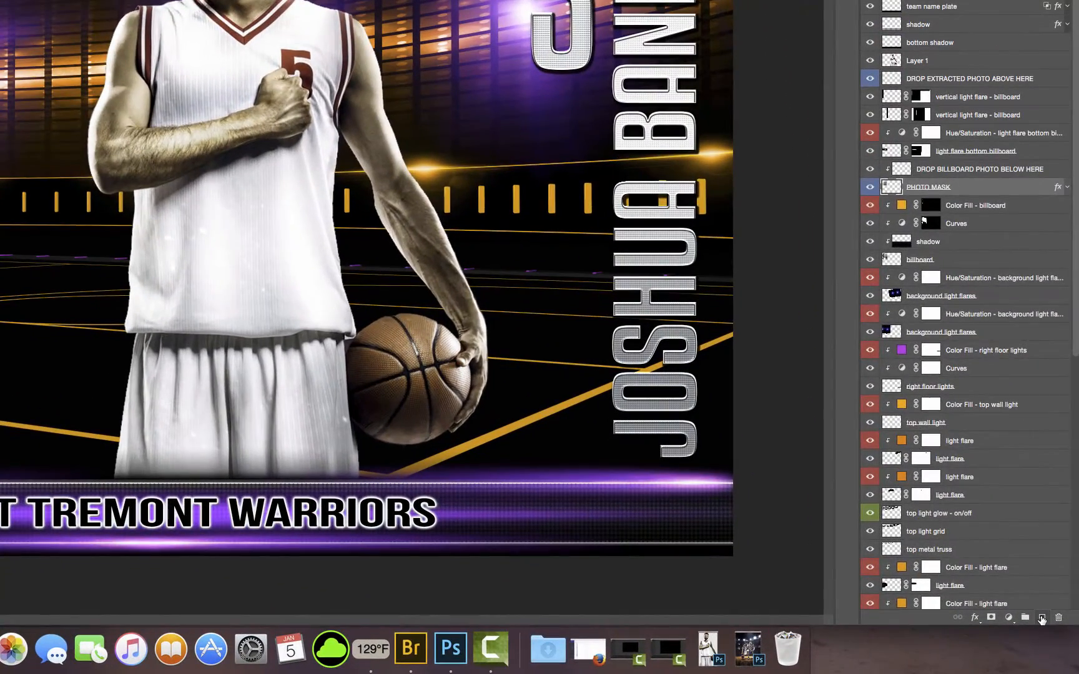
pyautogui.click(1042, 617)
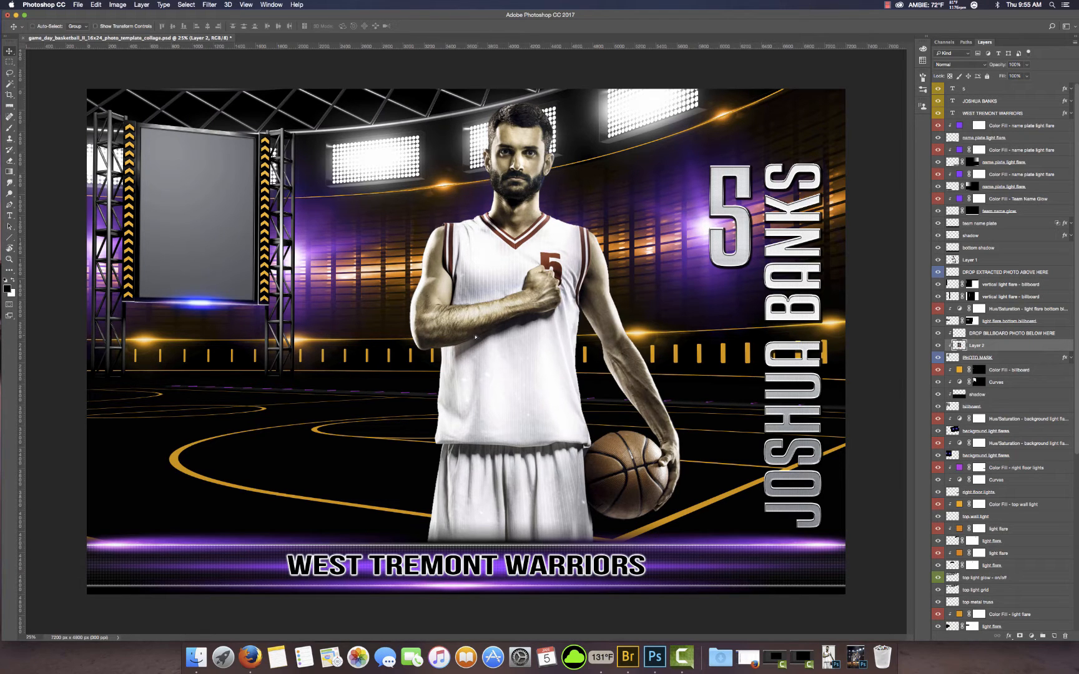
pyautogui.moveTo(473, 338); pyautogui.dragTo(210, 212)
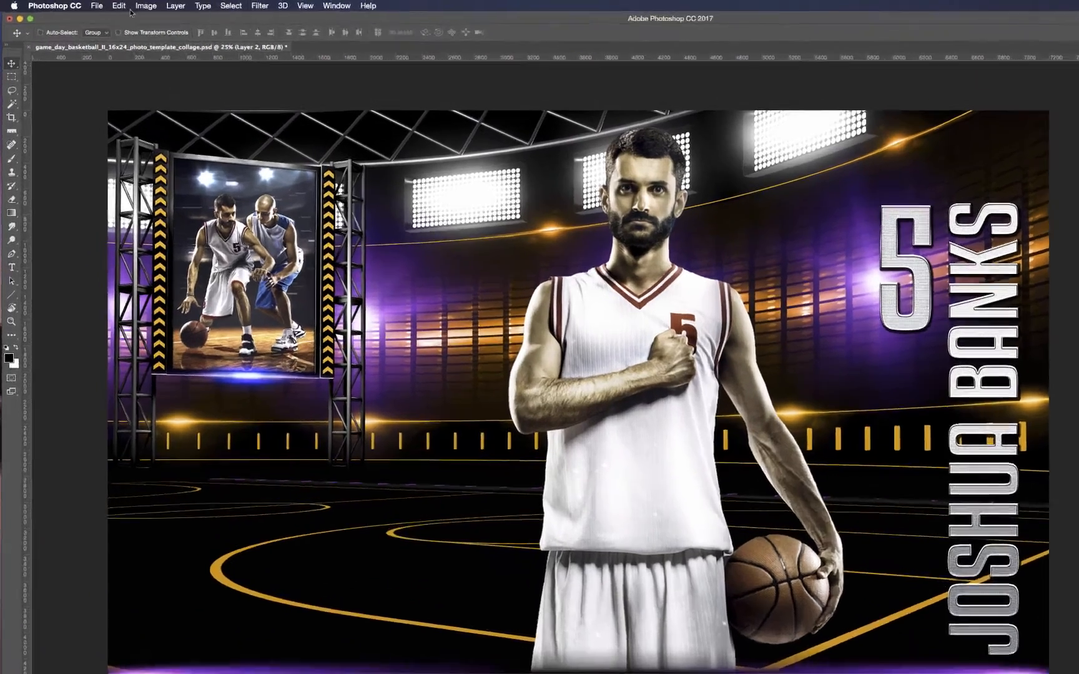
# Scale the billboard photo to about 98% of its size and apply the transform
pyautogui.click(95, 5)
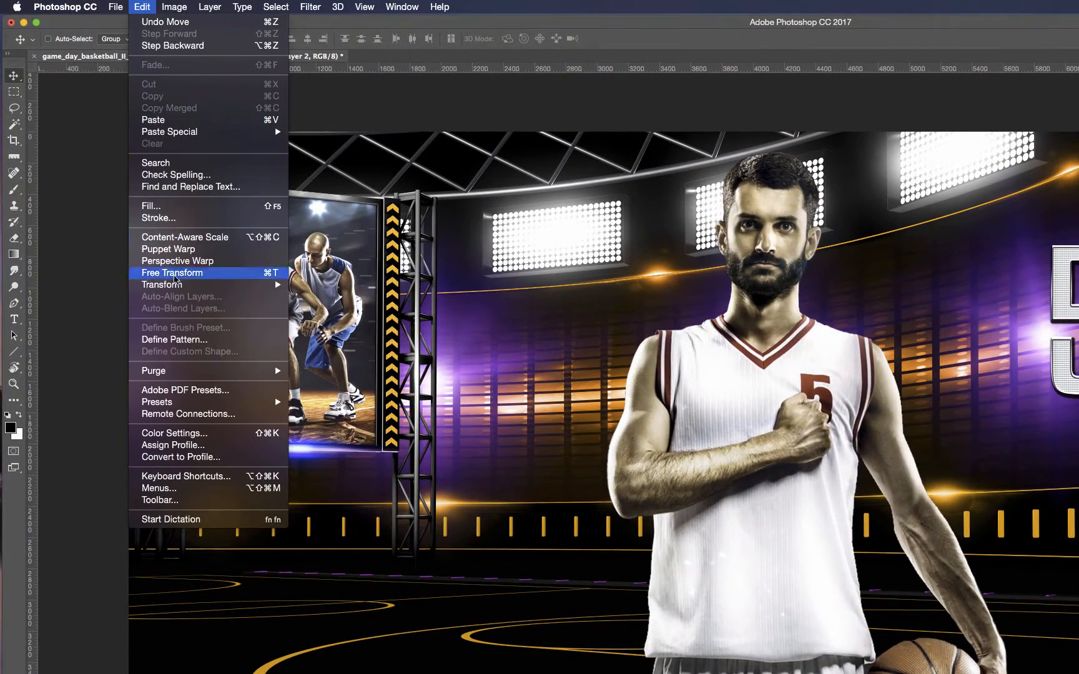
pyautogui.moveTo(171, 288)
pyautogui.click(314, 304)
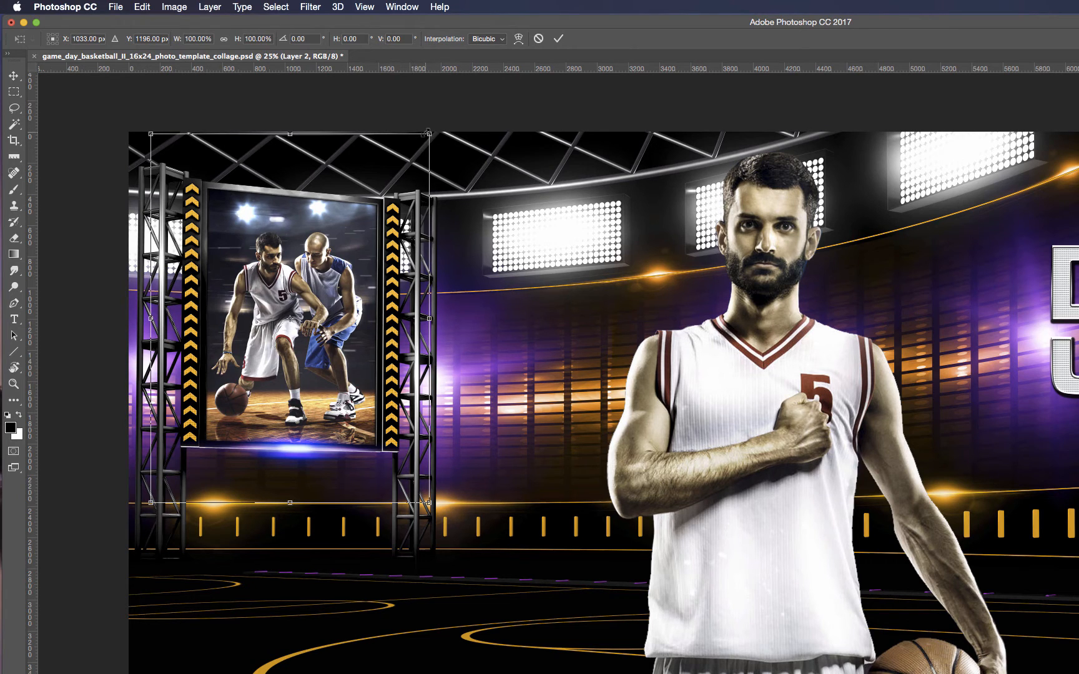
pyautogui.moveTo(428, 133)
pyautogui.mouseDown()
pyautogui.moveTo(376, 188)
pyautogui.moveTo(404, 136)
pyautogui.moveTo(426, 137)
pyautogui.mouseUp()
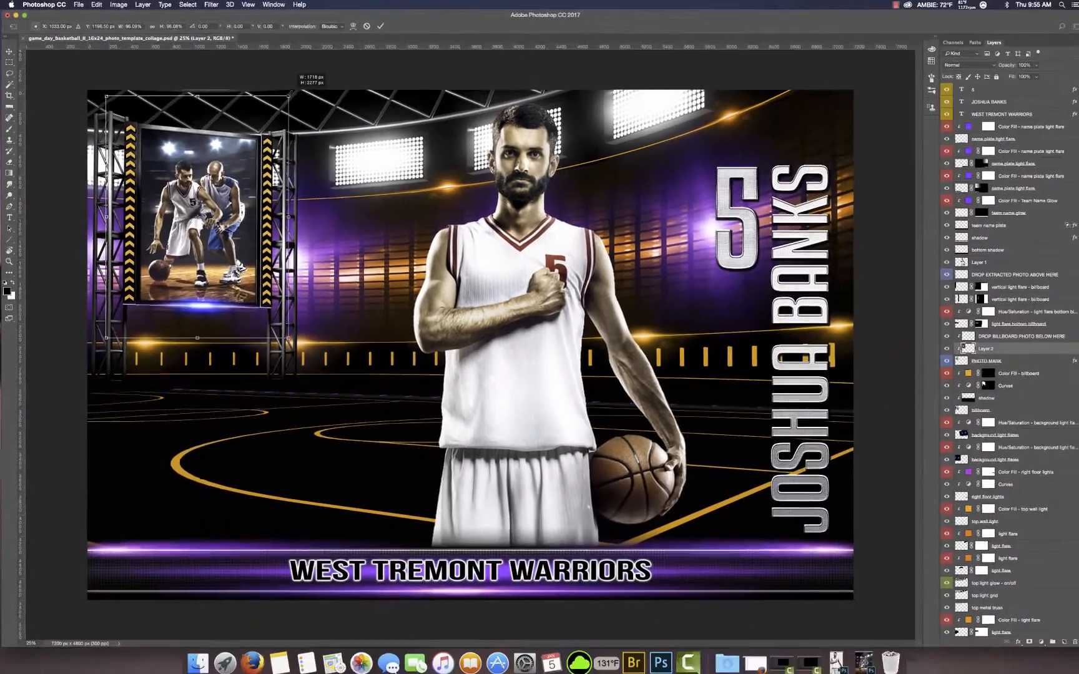
pyautogui.moveTo(289, 95); pyautogui.dragTo(288, 93)
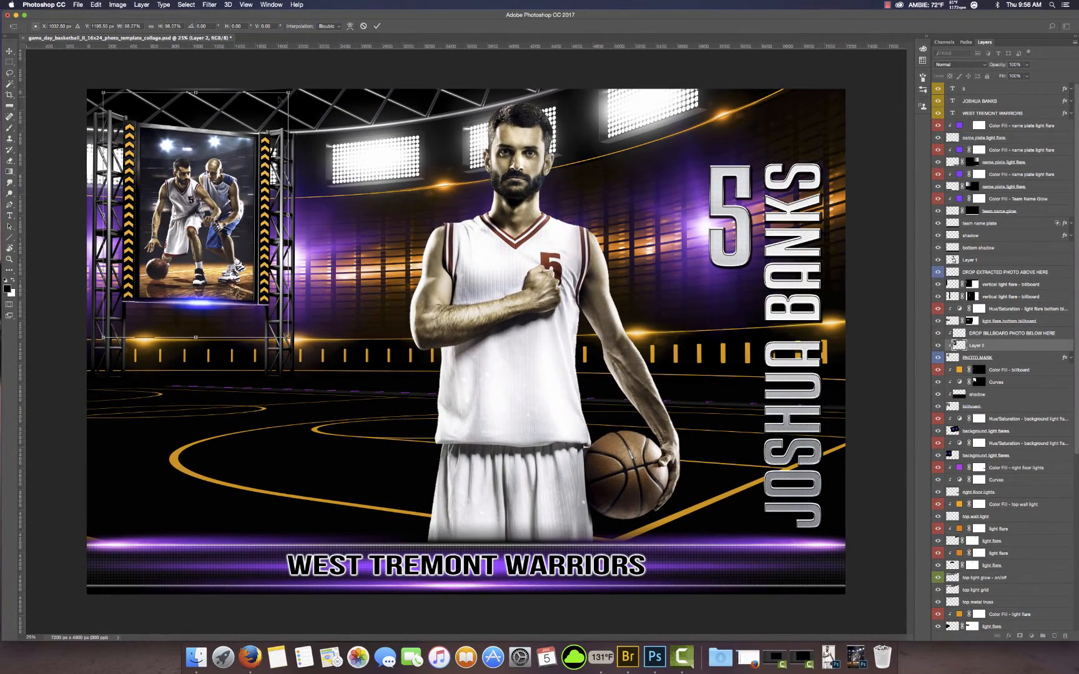
pyautogui.press('Return')
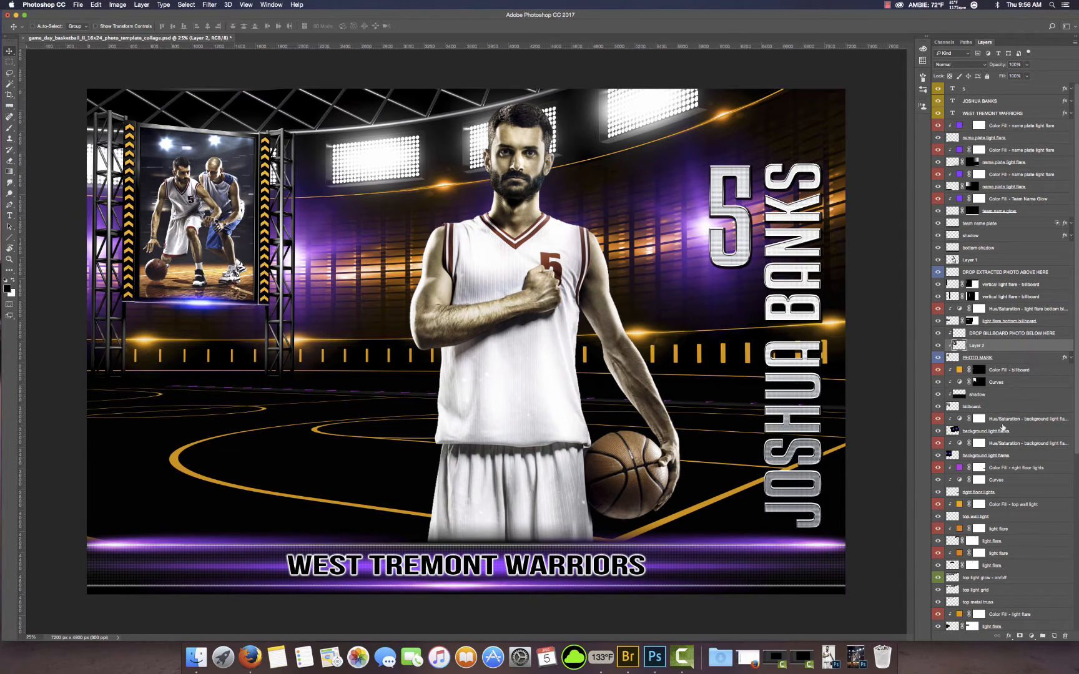
# Select the Color Fill - floor lines layer, then hide and show the floor lines layer to see what it controls
pyautogui.scroll(-5, 999, 459)
pyautogui.scroll(-3, 997, 463)
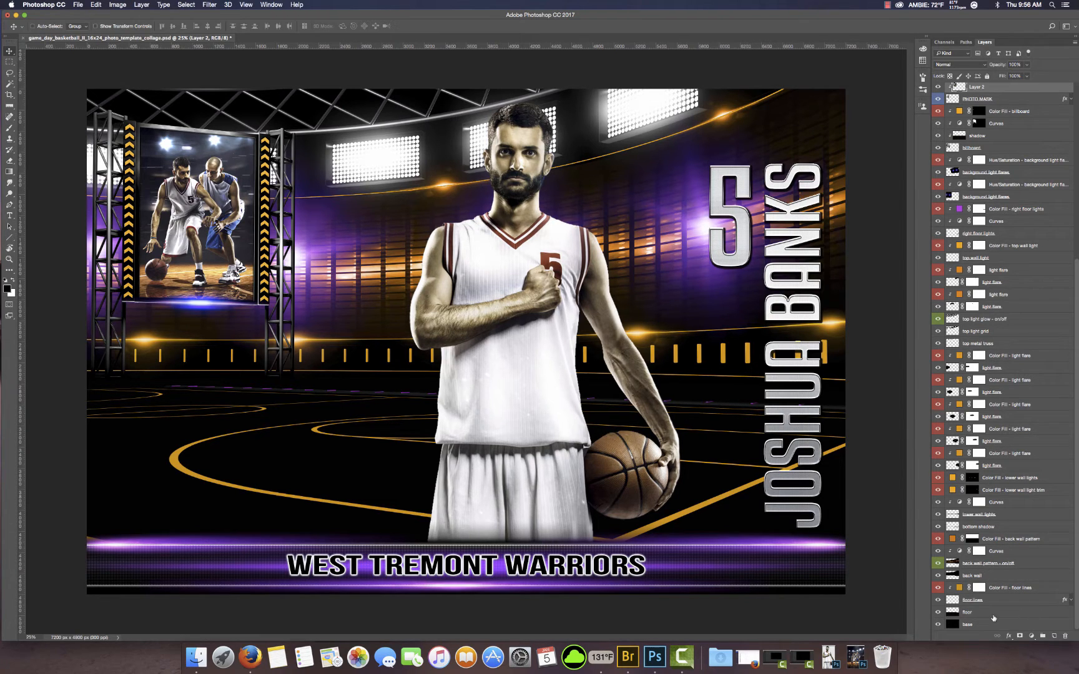
pyautogui.click(1025, 589)
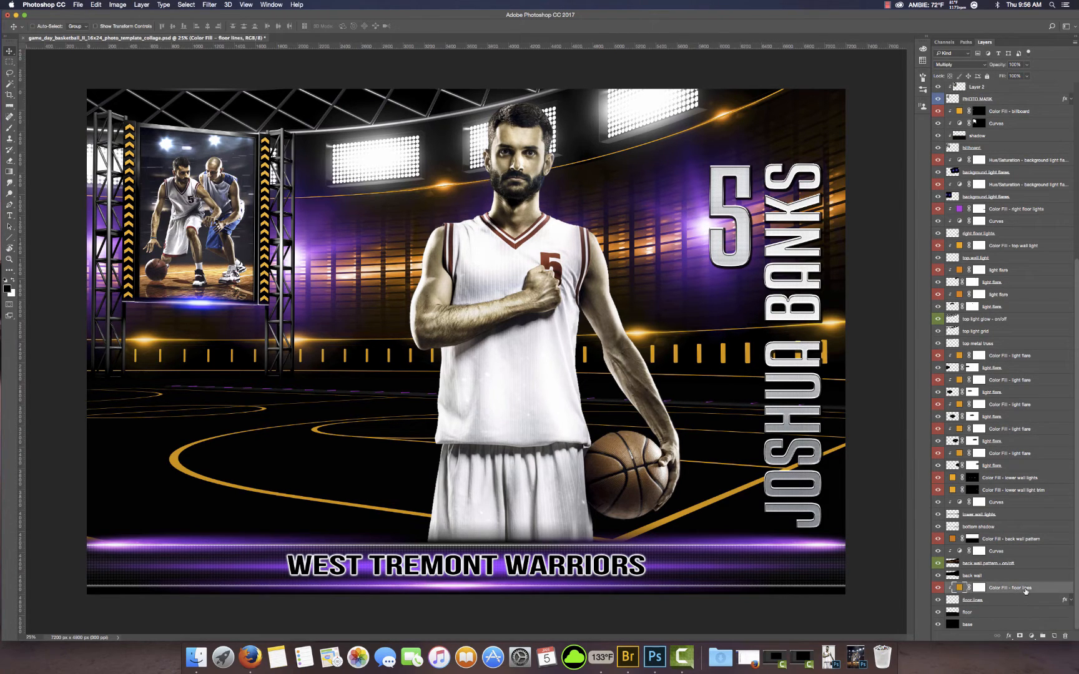
pyautogui.click(938, 600)
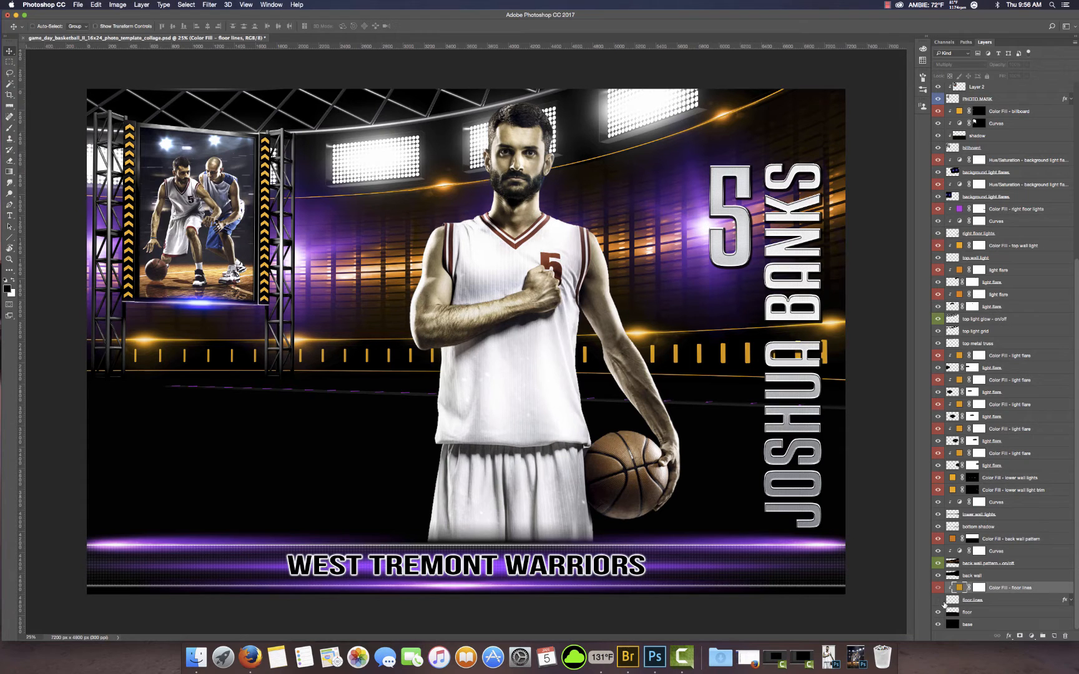
pyautogui.click(938, 600)
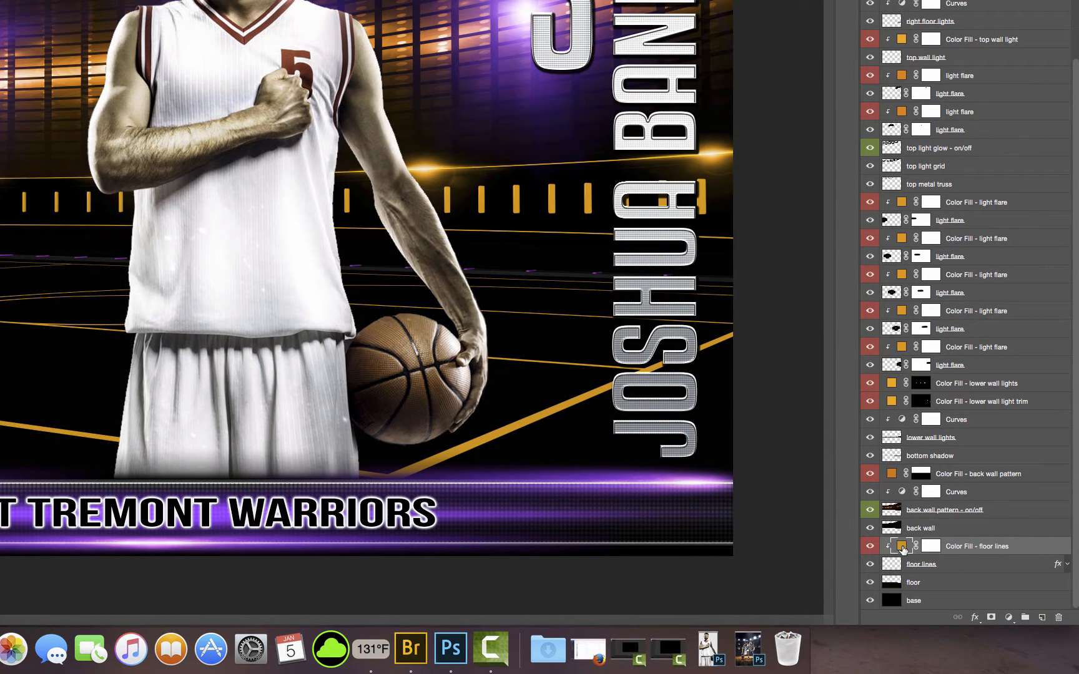
# Set the Color Fill - floor lines layer to bright green, 0cff00
pyautogui.doubleClick(901, 548)
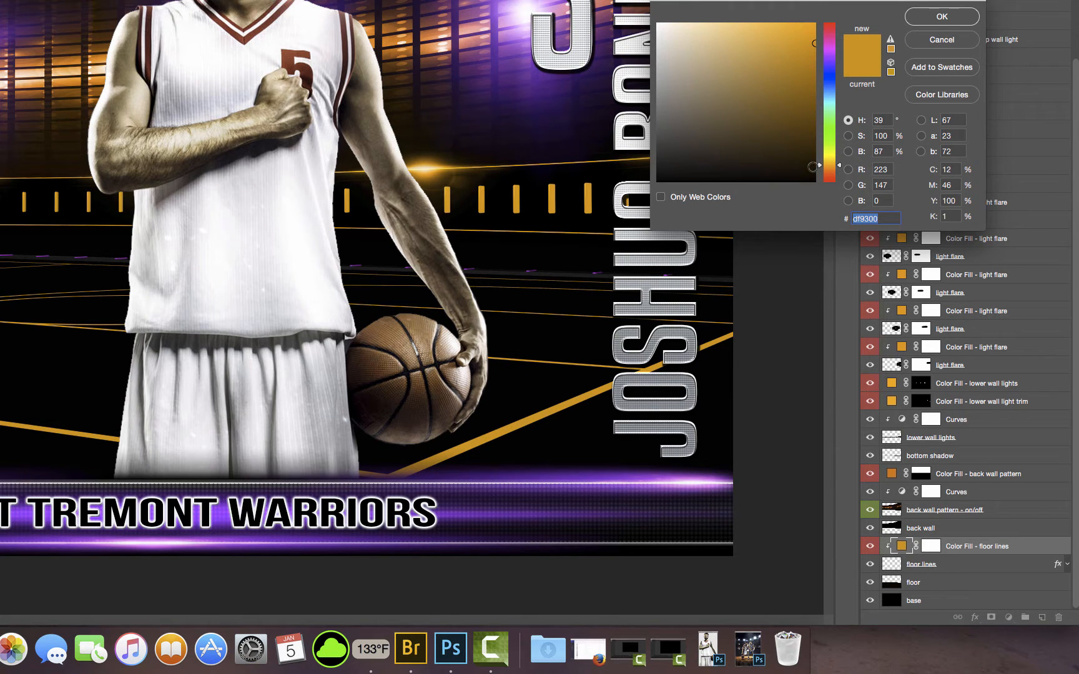
pyautogui.click(833, 132)
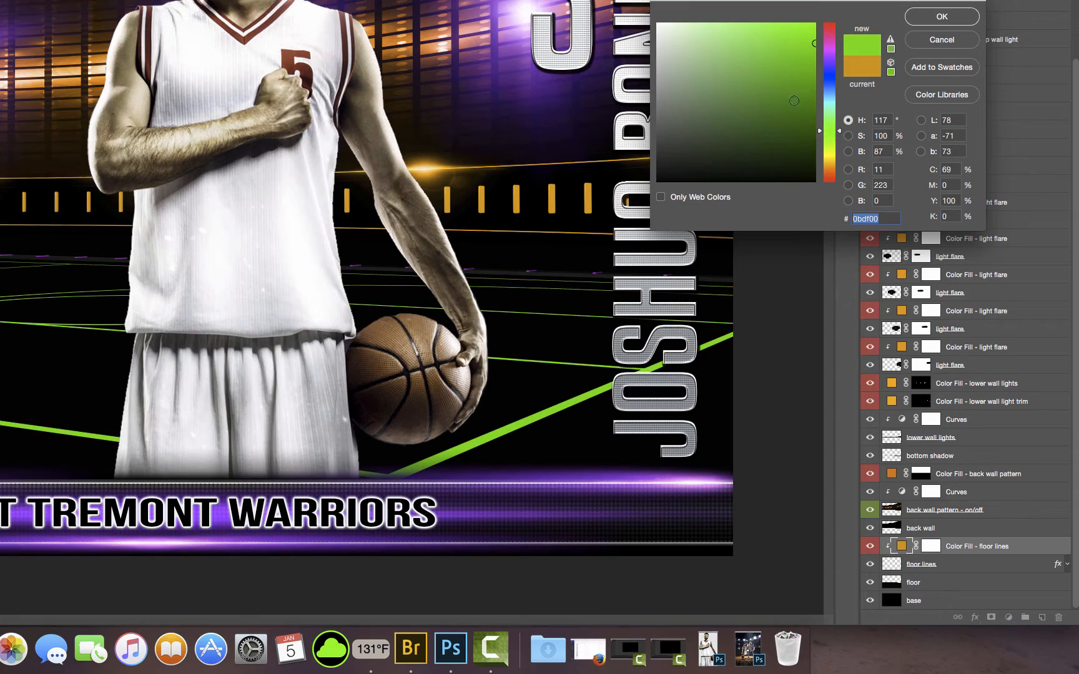
pyautogui.moveTo(797, 71); pyautogui.dragTo(846, 4)
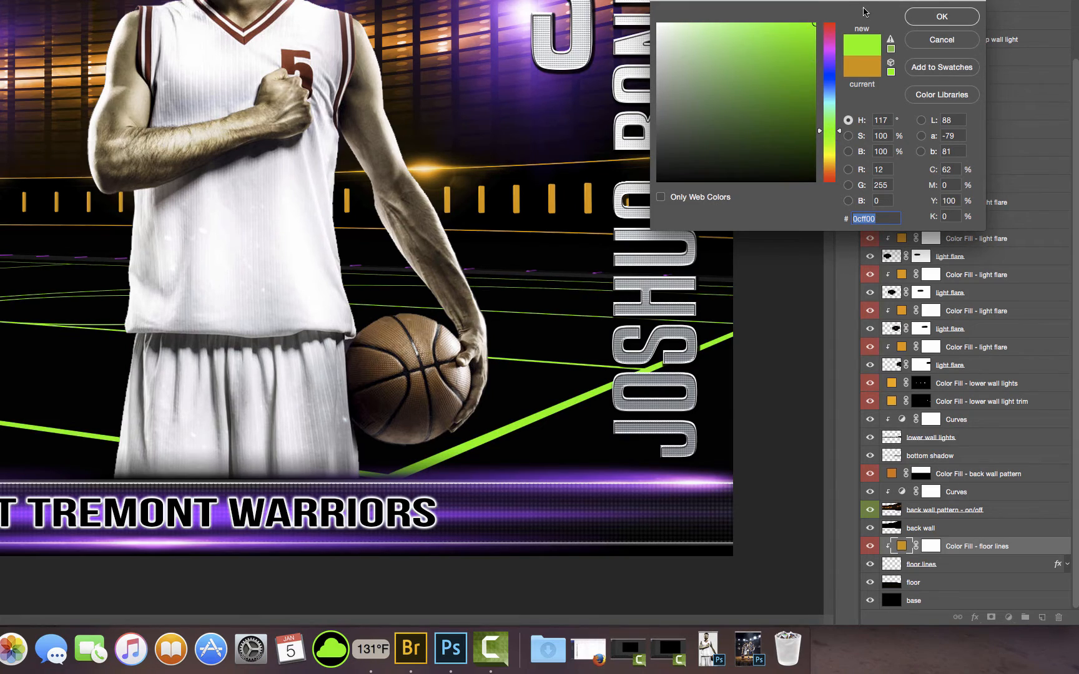
pyautogui.click(941, 17)
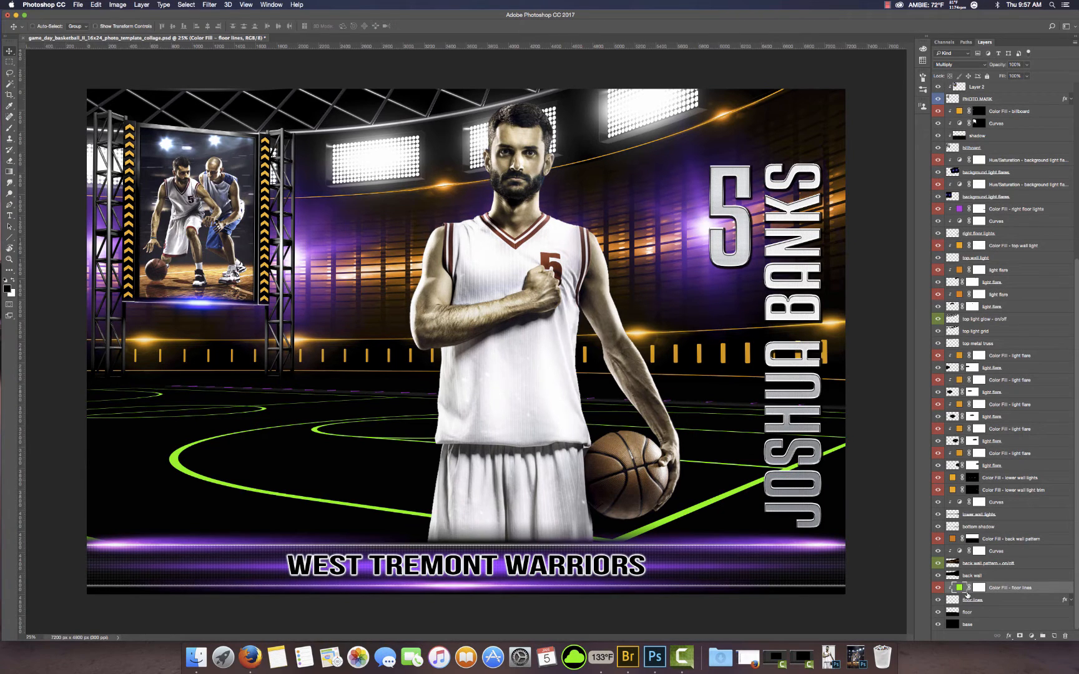
# Change the Color Fill - floor lines layer to pure white, RGB 255, 255, 255, and return to the Move tool
pyautogui.doubleClick(959, 588)
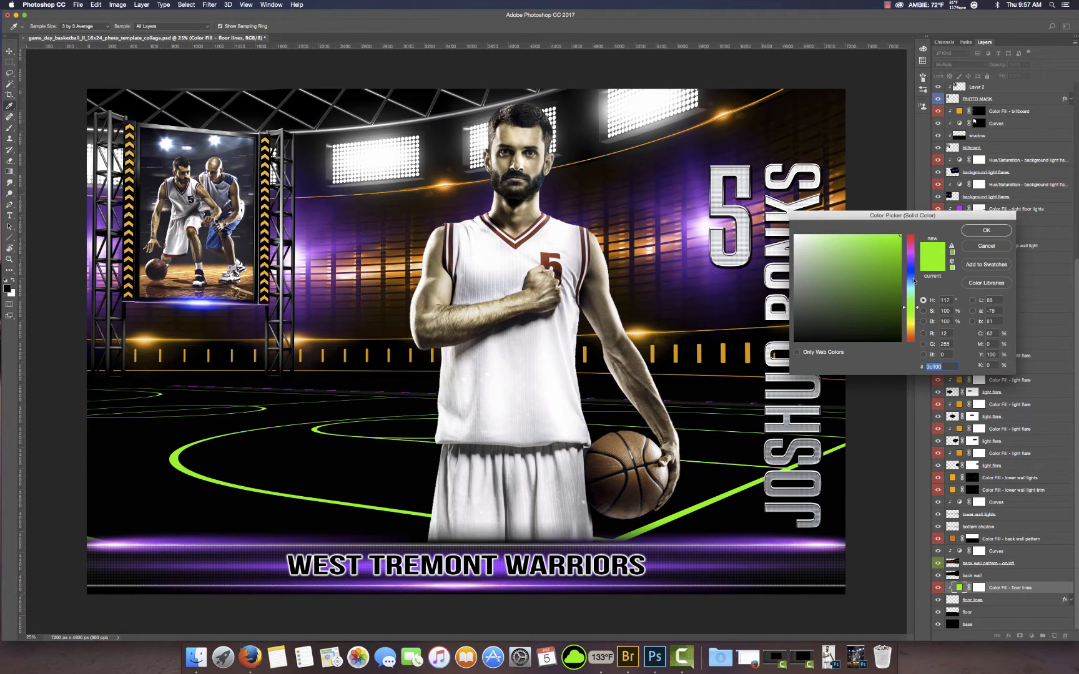
pyautogui.moveTo(913, 281)
pyautogui.mouseDown()
pyautogui.moveTo(905, 253)
pyautogui.moveTo(794, 235)
pyautogui.mouseUp()
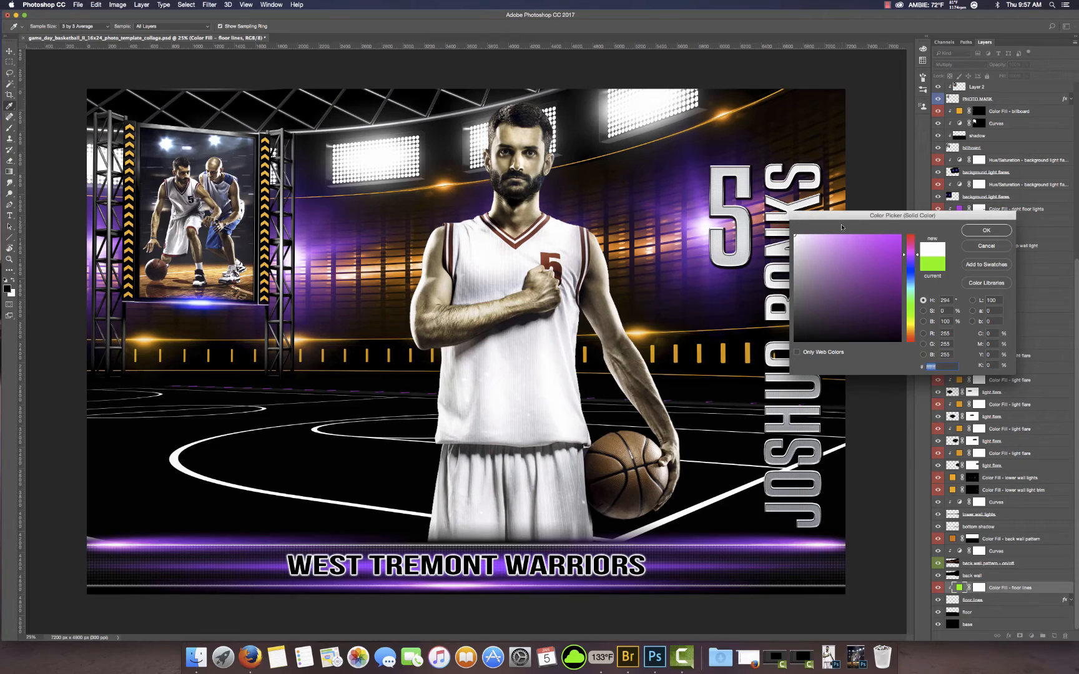
pyautogui.click(987, 232)
pyautogui.press('v')
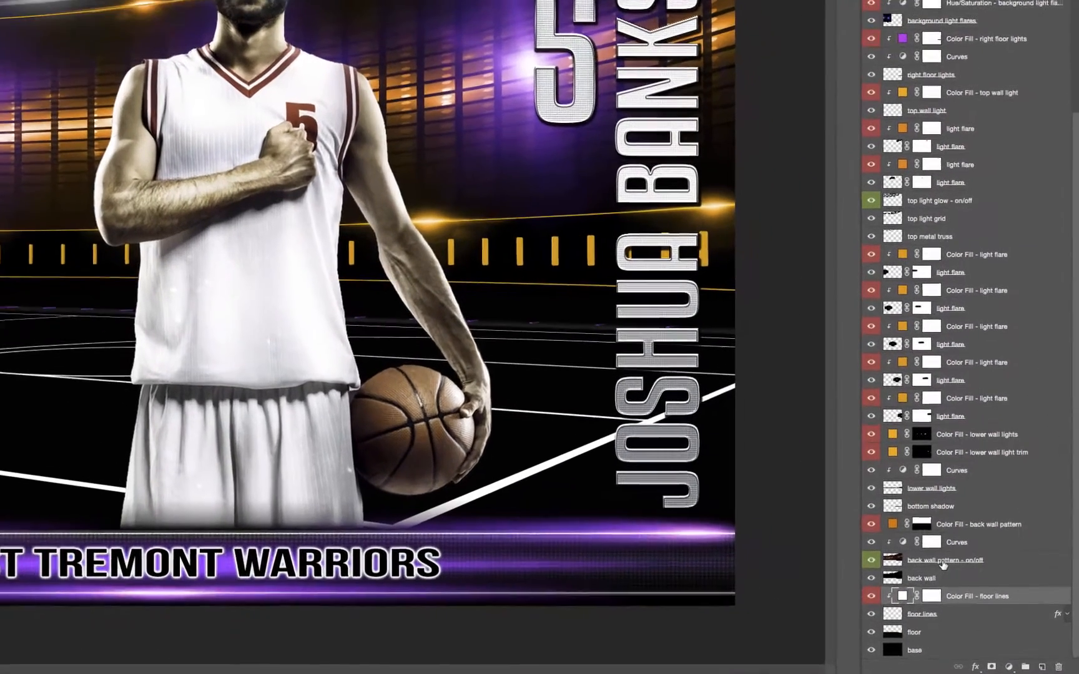
# Select the back wall pattern - on/off layer and toggle its visibility to see what it controls
pyautogui.click(943, 561)
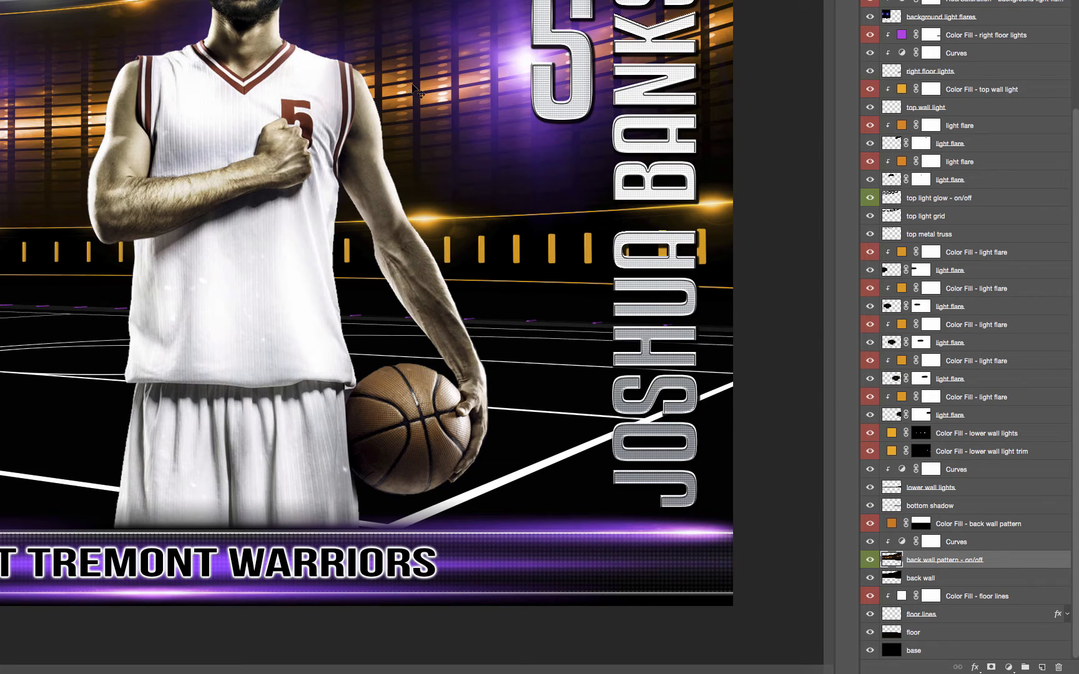
pyautogui.click(872, 561)
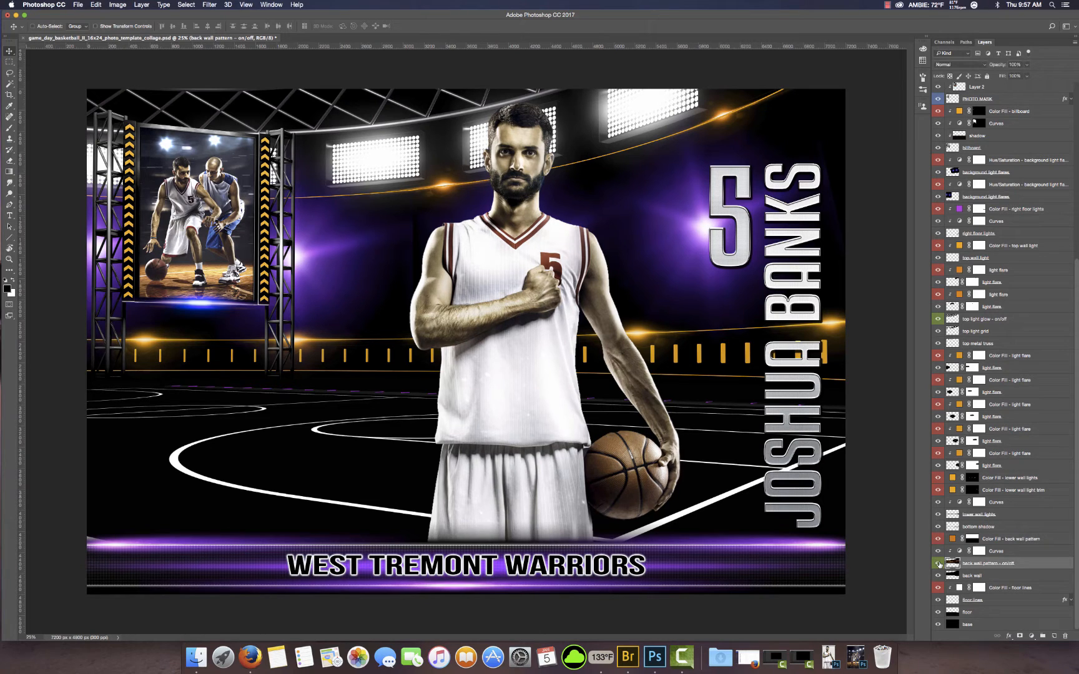
pyautogui.click(938, 564)
pyautogui.click(938, 564)
pyautogui.click(938, 564)
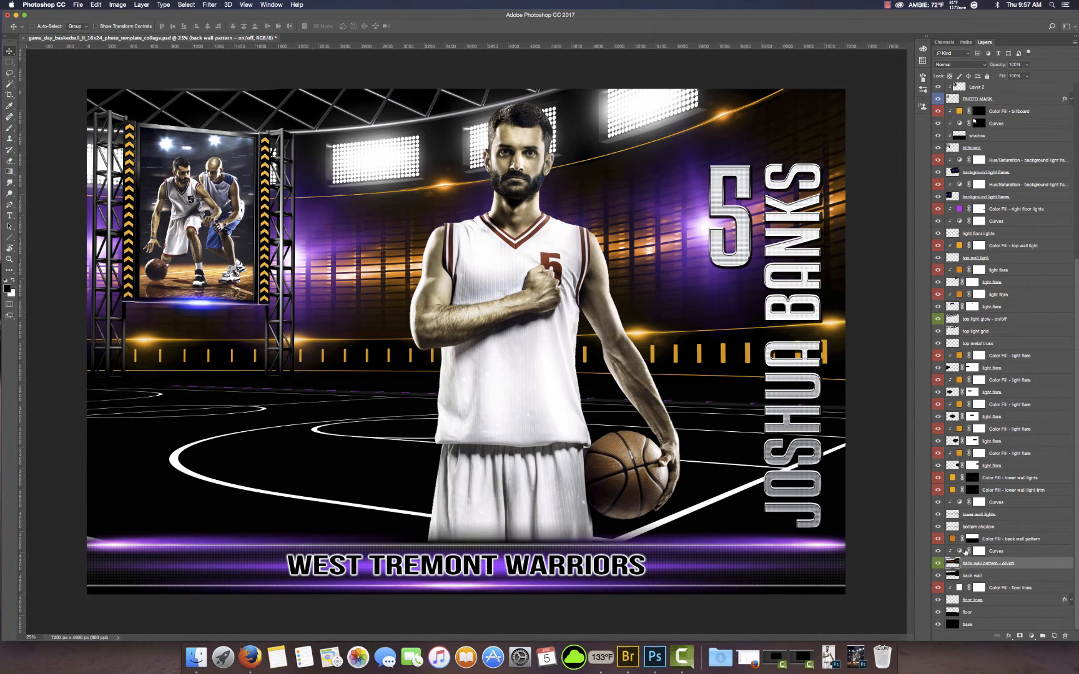
# Recolor the Color Fill - back wall pattern layer to purple, RGB 171, 0, 227, and return to the Move tool
pyautogui.click(954, 541)
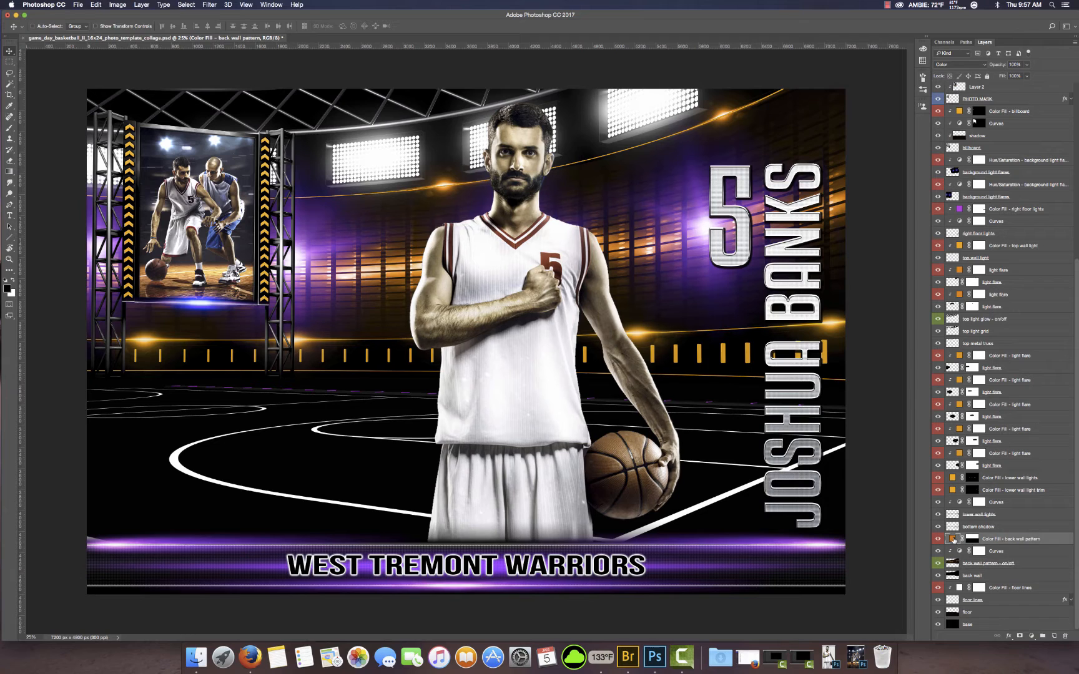
pyautogui.doubleClick(953, 540)
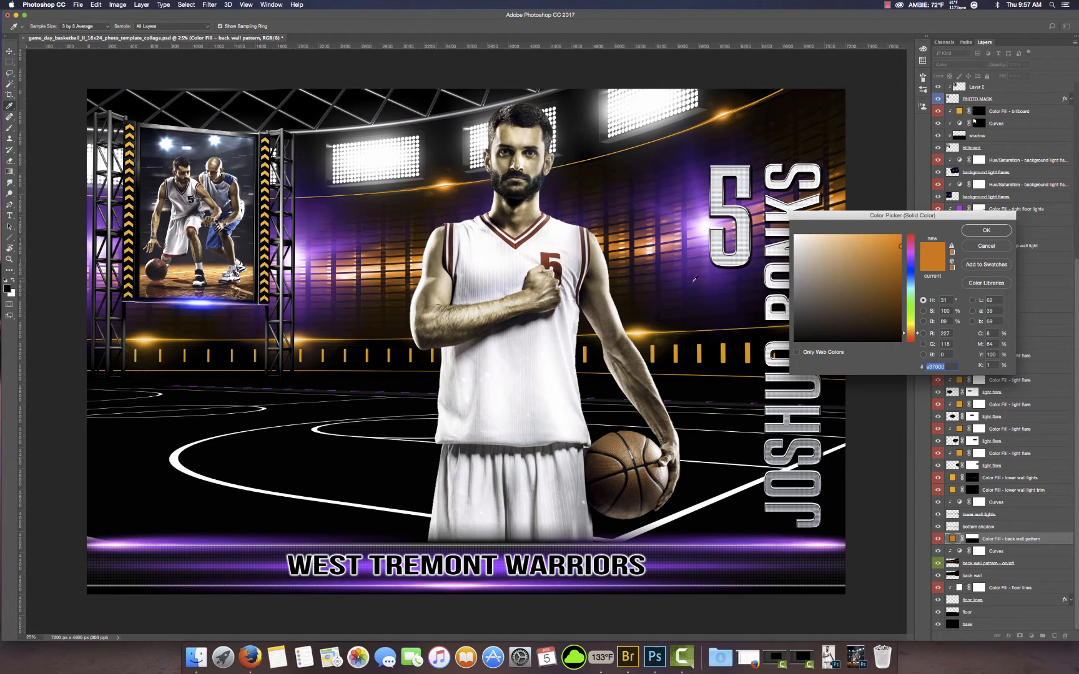
pyautogui.click(910, 258)
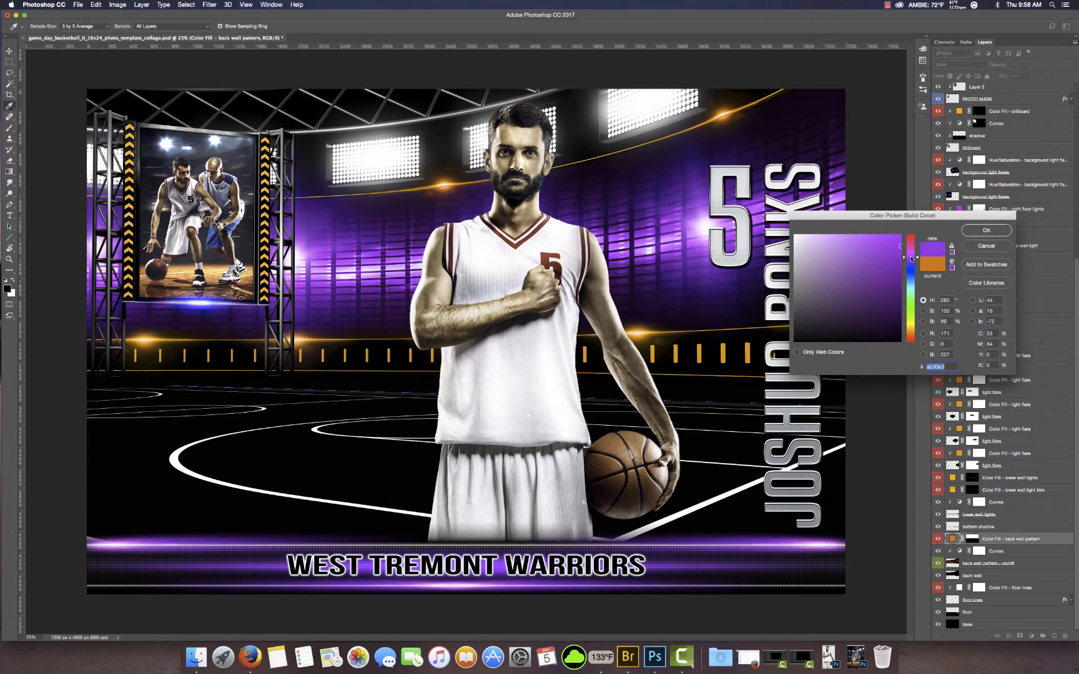
pyautogui.click(986, 230)
pyautogui.press('v')
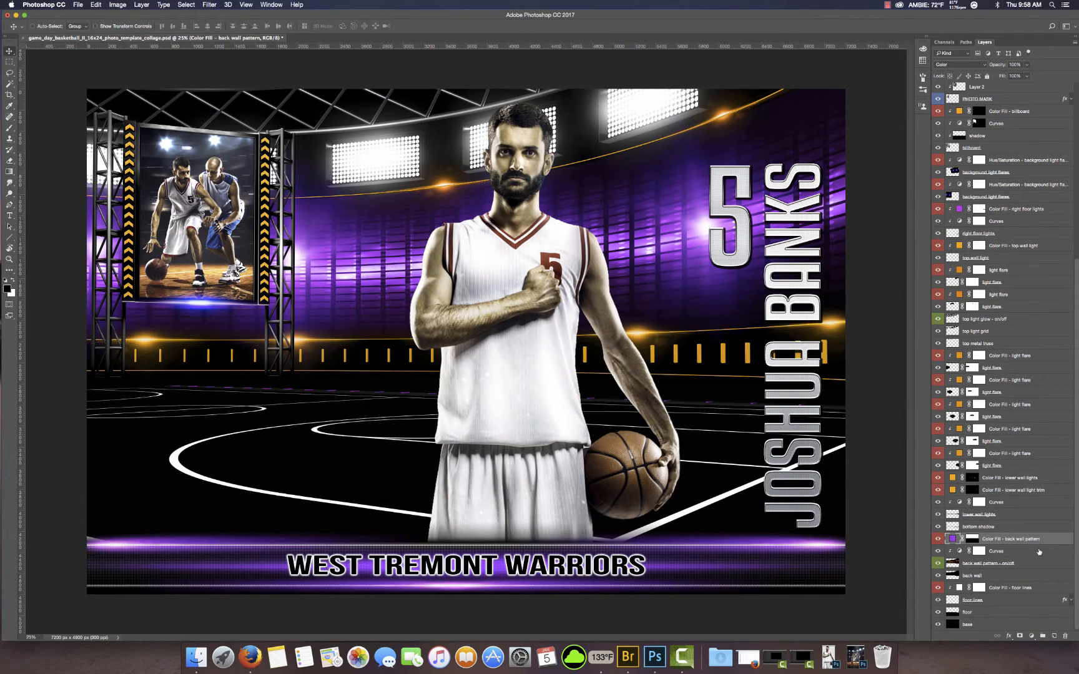
# Recolor the Color Fill - lower wall light trim layer to white, ffffff
pyautogui.click(951, 491)
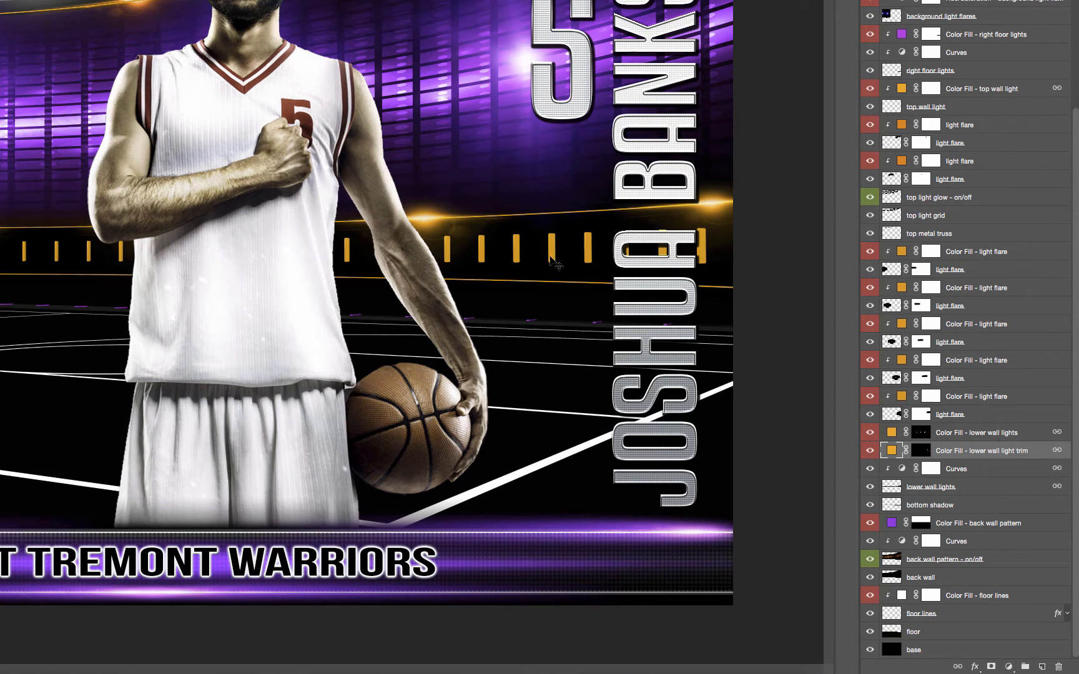
pyautogui.doubleClick(892, 451)
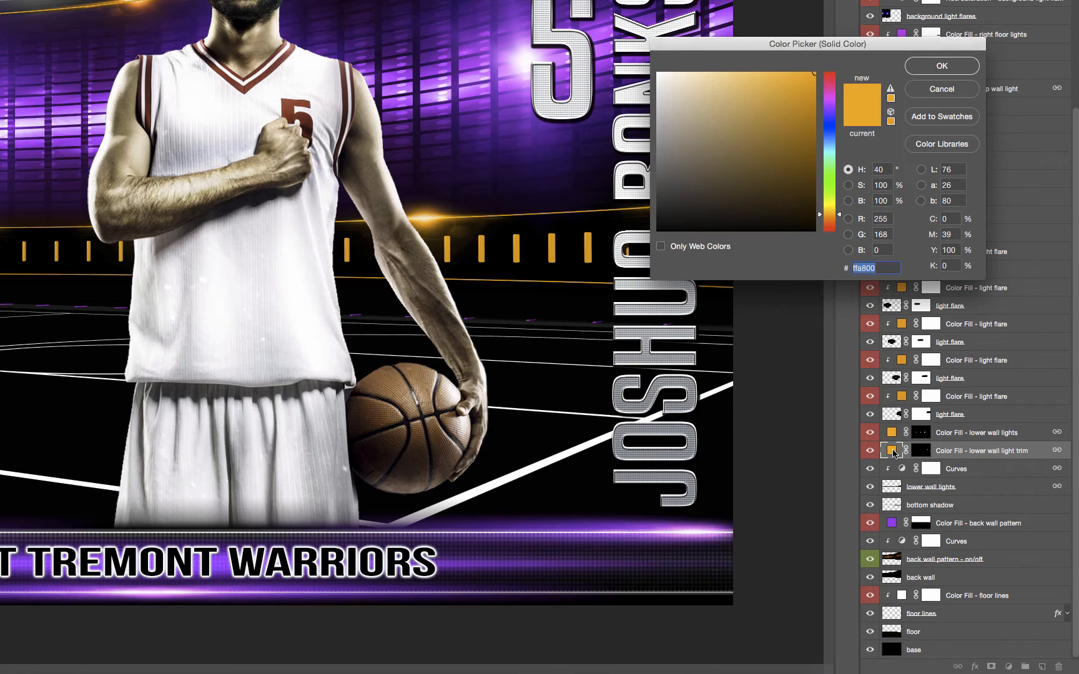
pyautogui.click(826, 177)
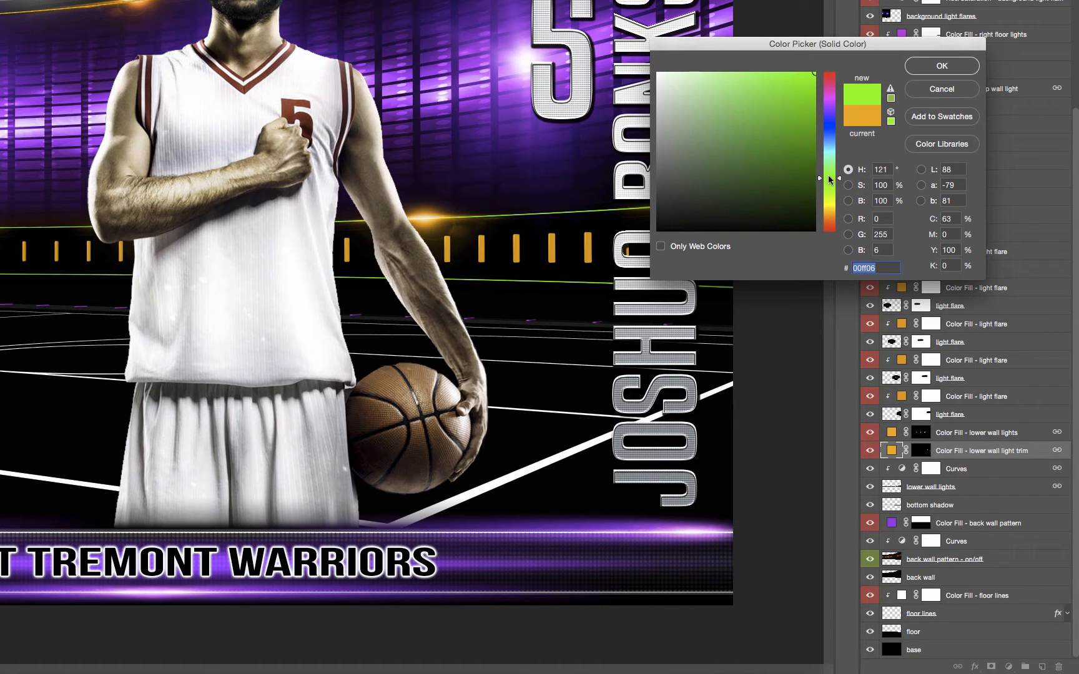
pyautogui.moveTo(828, 176); pyautogui.dragTo(831, 105)
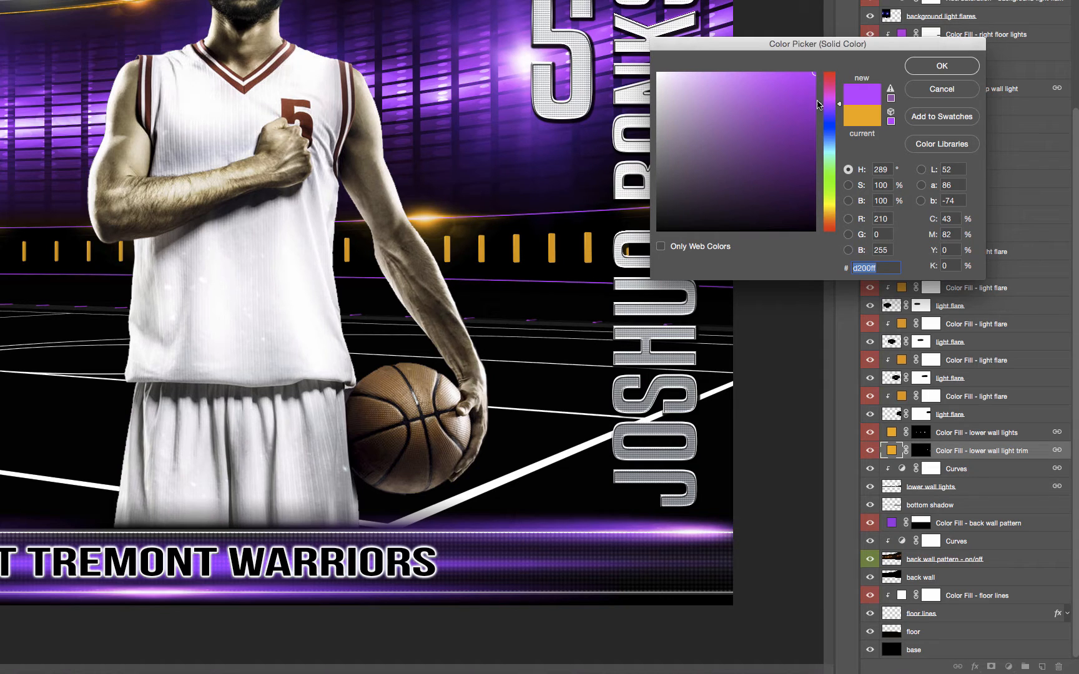
pyautogui.click(622, 54)
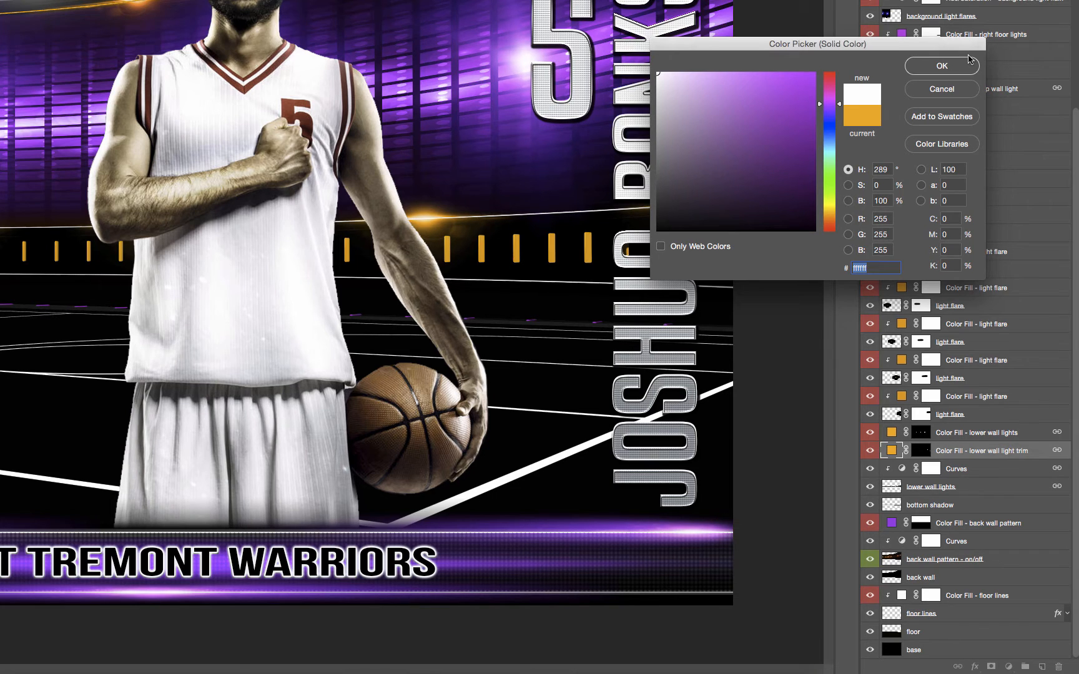
pyautogui.click(941, 66)
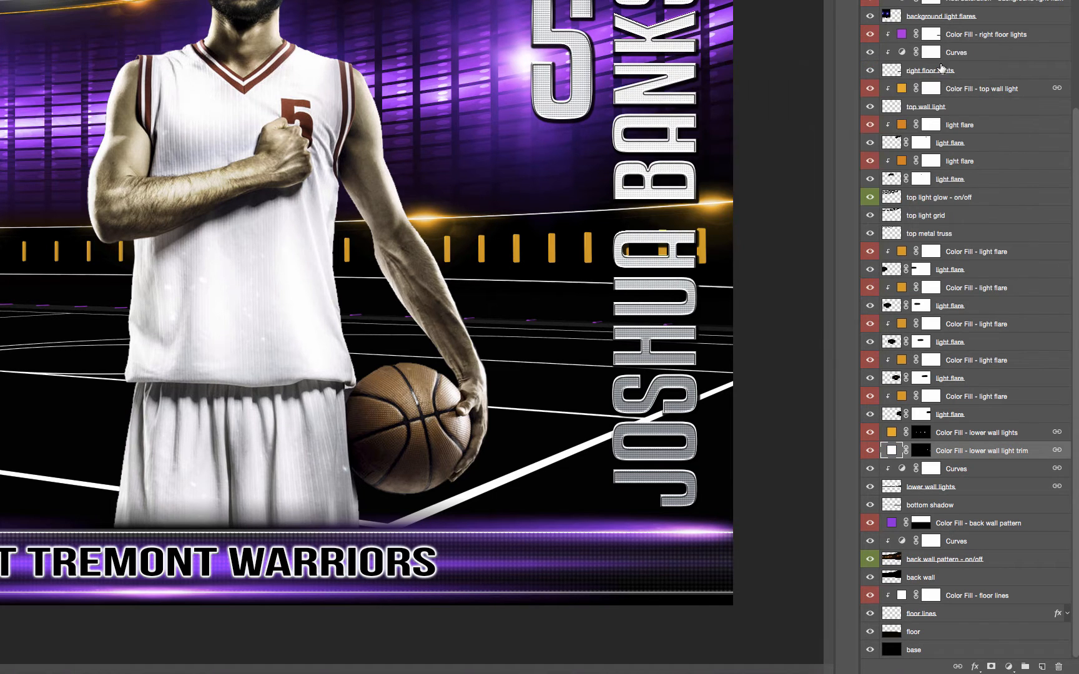
# Recolor the Color Fill - lower wall lights layer to bright green, 00ff1e
pyautogui.doubleClick(891, 433)
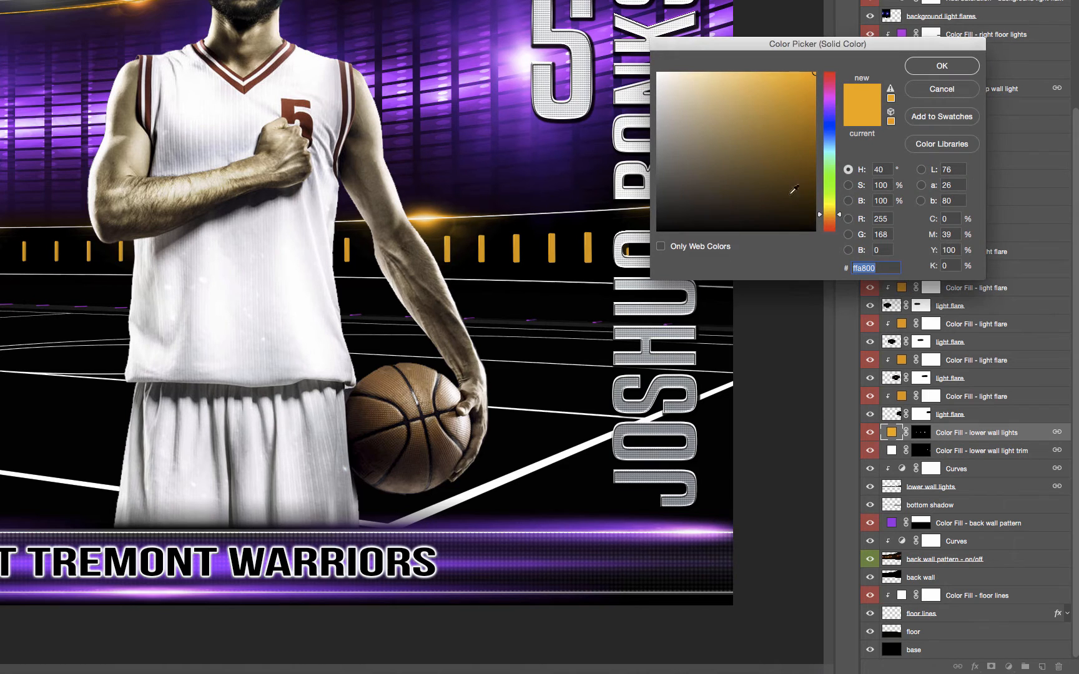
pyautogui.click(836, 177)
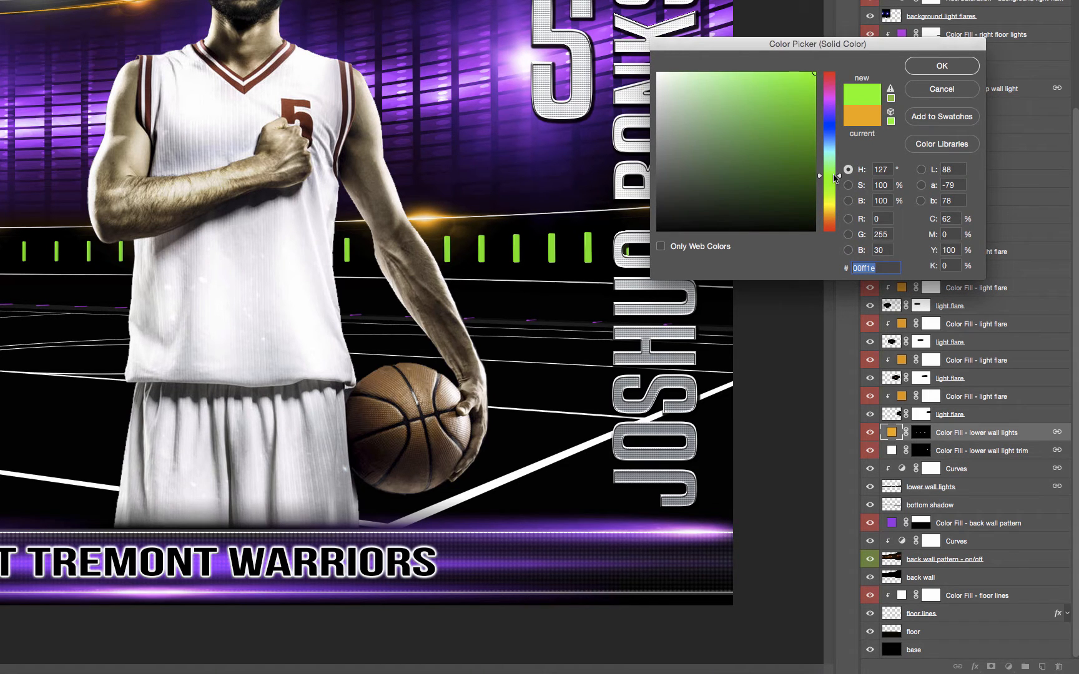
pyautogui.click(936, 66)
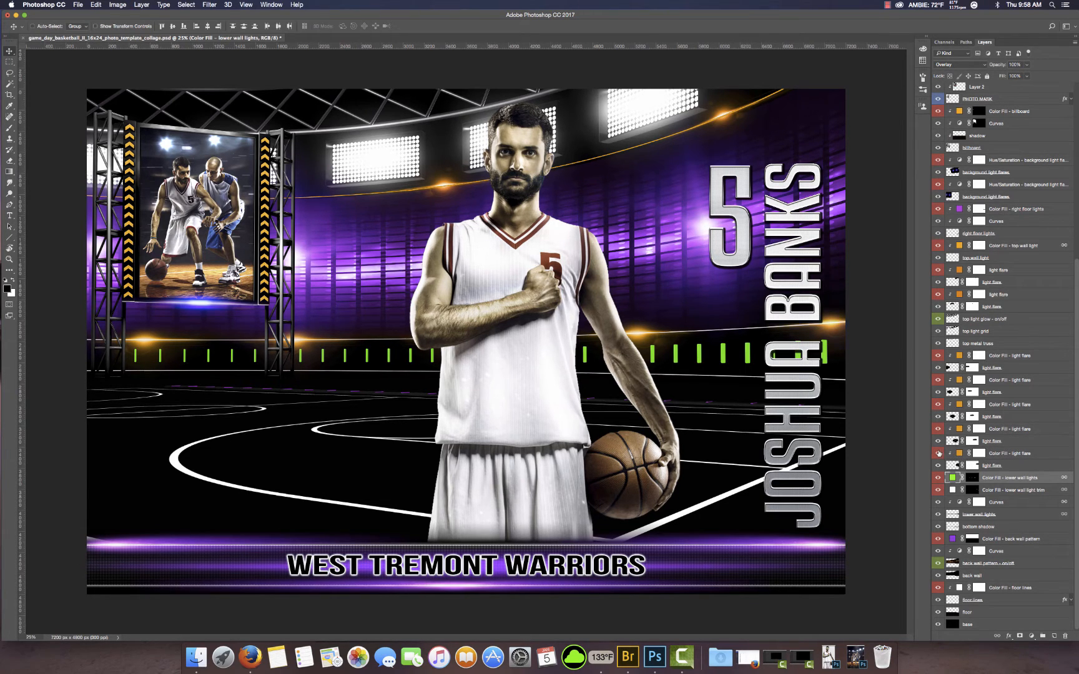
# Try green and purple on the lowest Color Fill - light flare layer, and cancel the color change
pyautogui.doubleClick(958, 454)
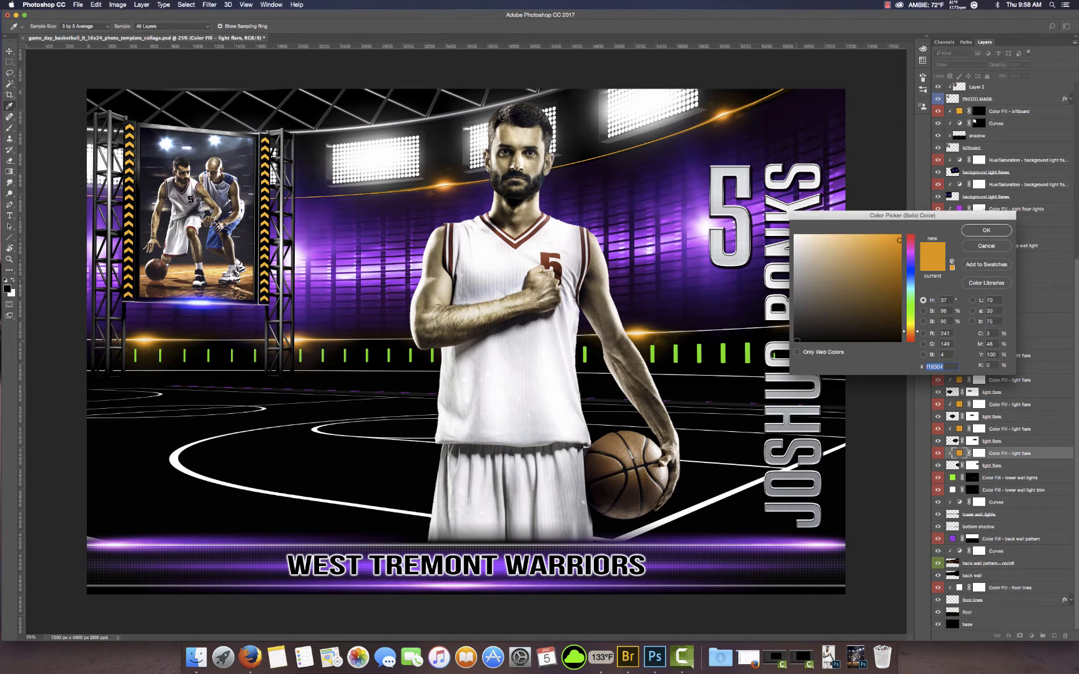
pyautogui.moveTo(911, 306); pyautogui.dragTo(912, 314)
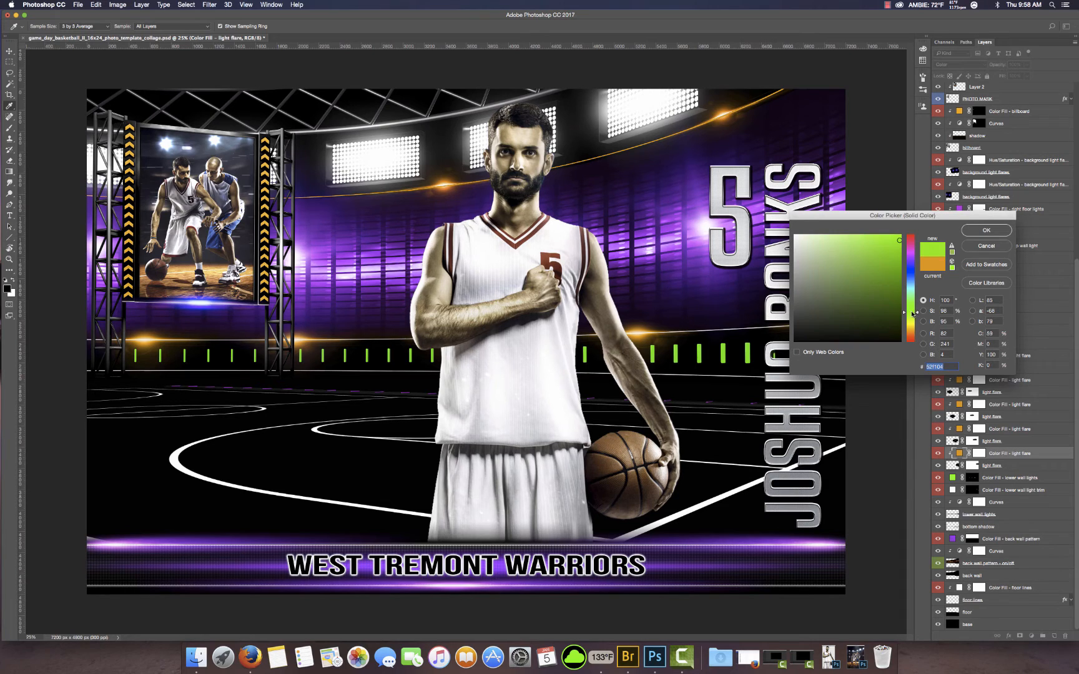
pyautogui.moveTo(912, 266); pyautogui.dragTo(912, 263)
pyautogui.moveTo(874, 216); pyautogui.dragTo(536, 363)
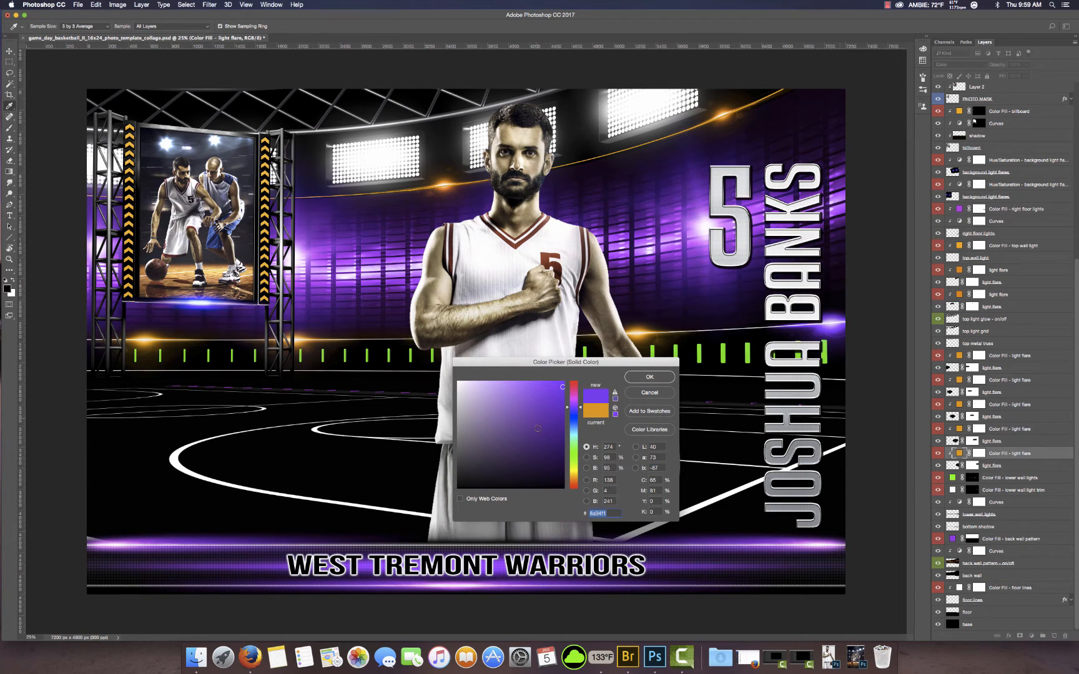
pyautogui.click(573, 448)
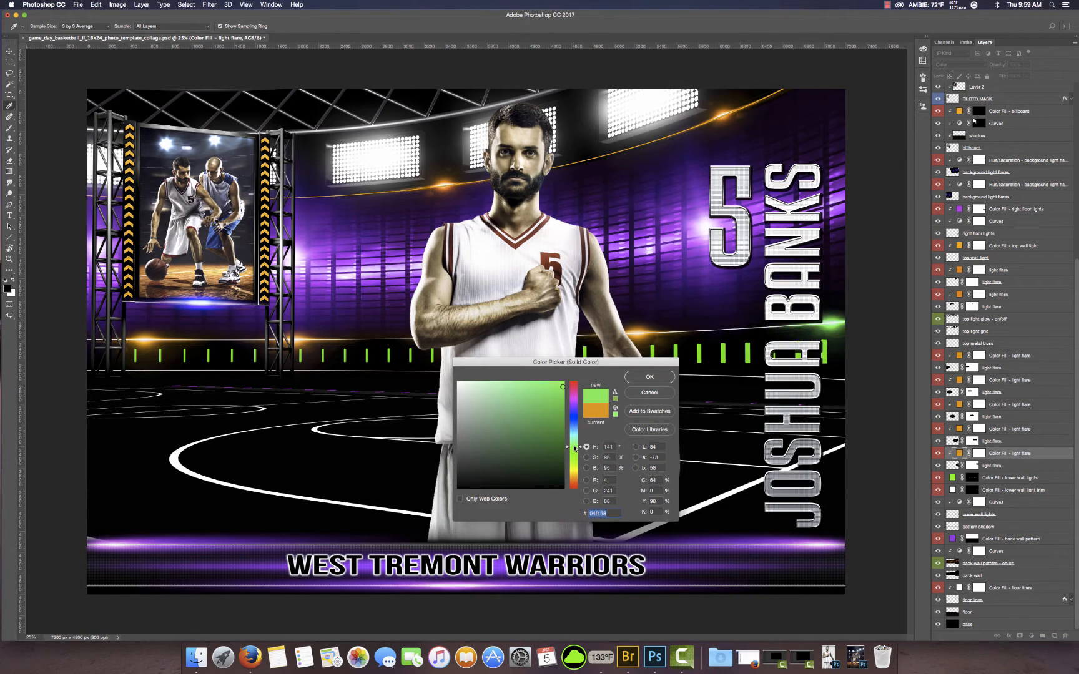
pyautogui.click(575, 405)
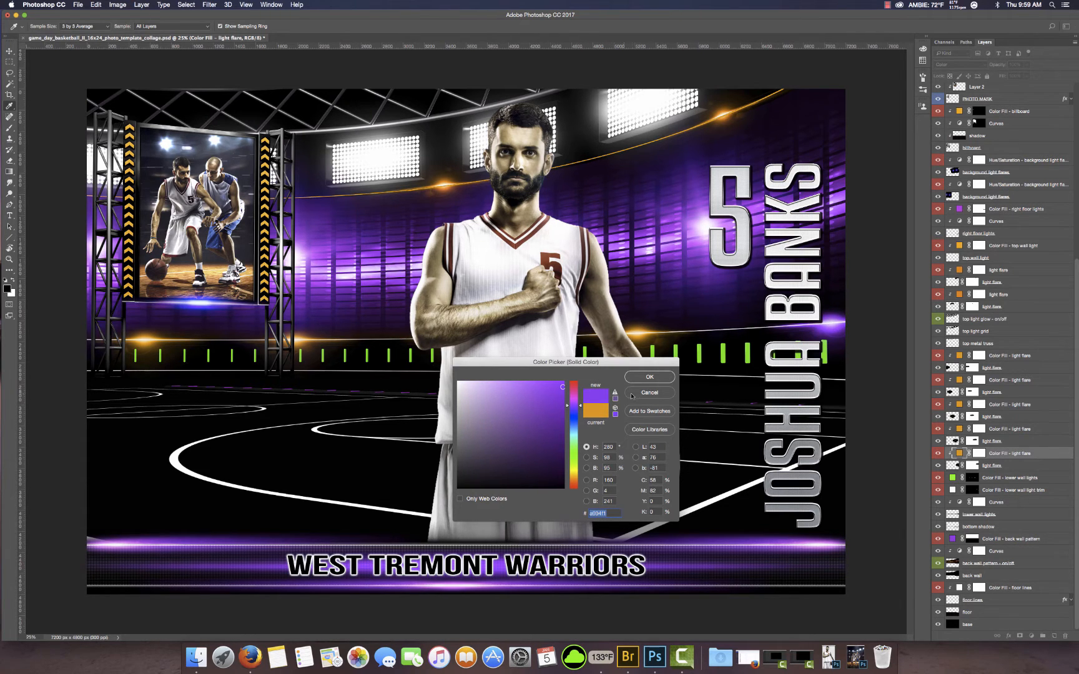
pyautogui.click(662, 393)
pyautogui.press('v')
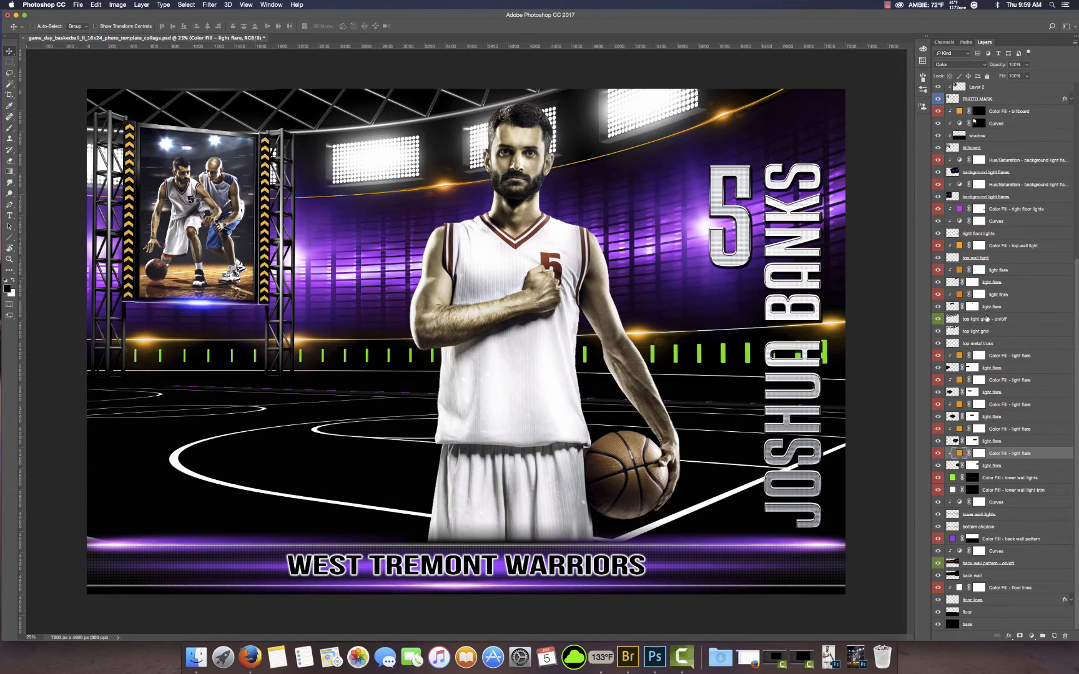
# Select the two light flare fill layers below top wall light and toggle the top light glow - on/off layer to compare its effect
pyautogui.click(1007, 294)
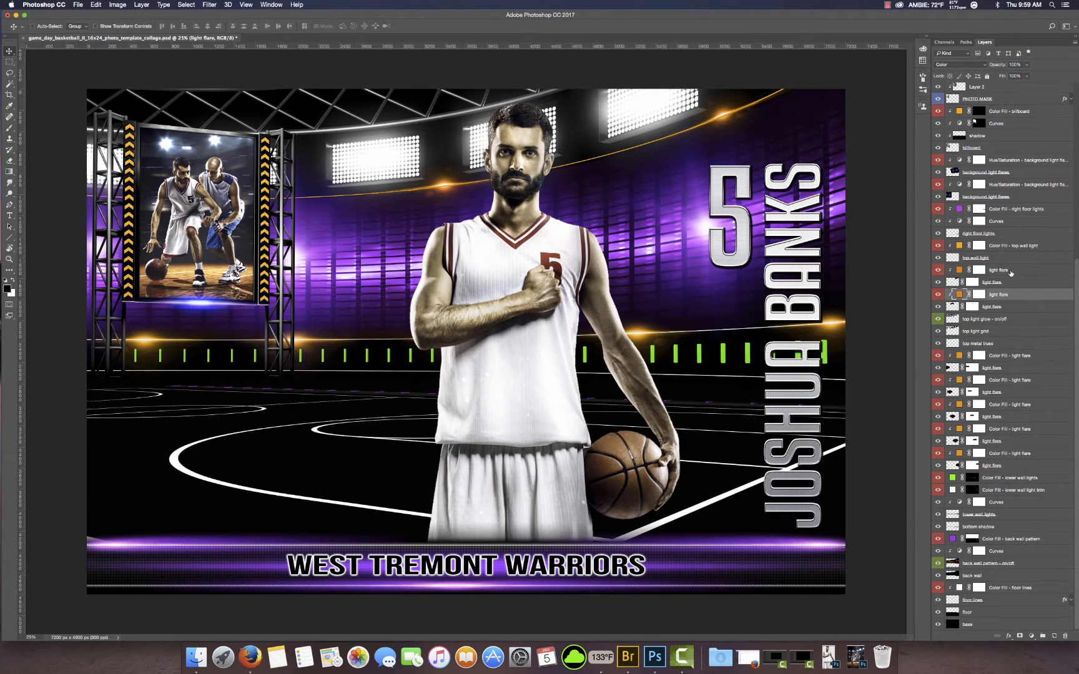
pyautogui.click(1010, 270)
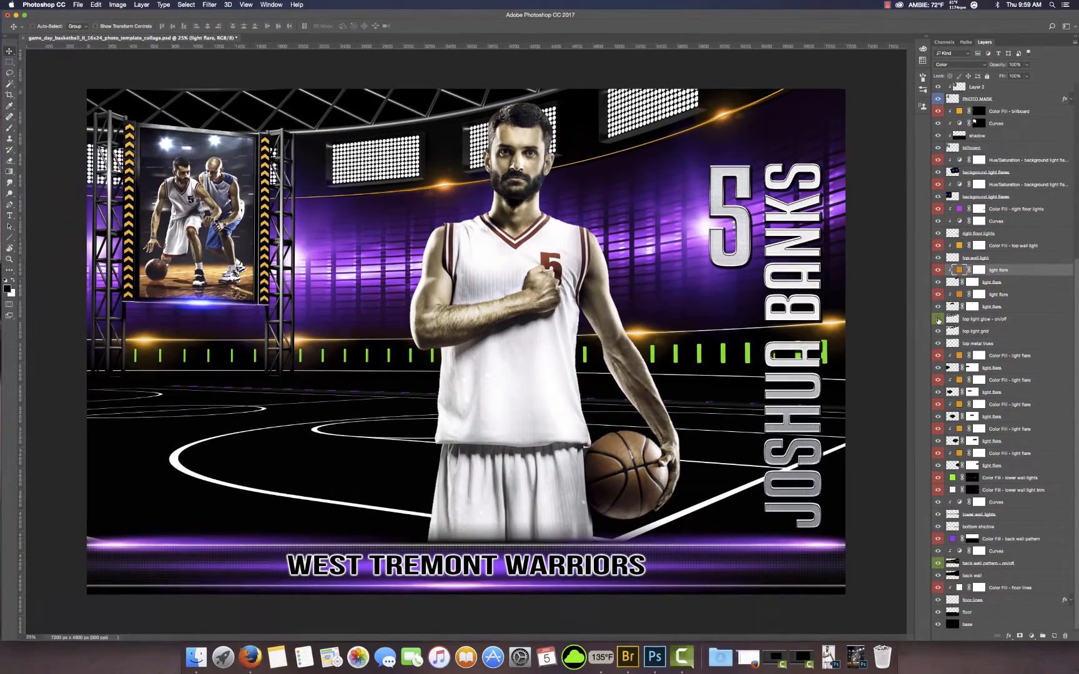
pyautogui.click(937, 319)
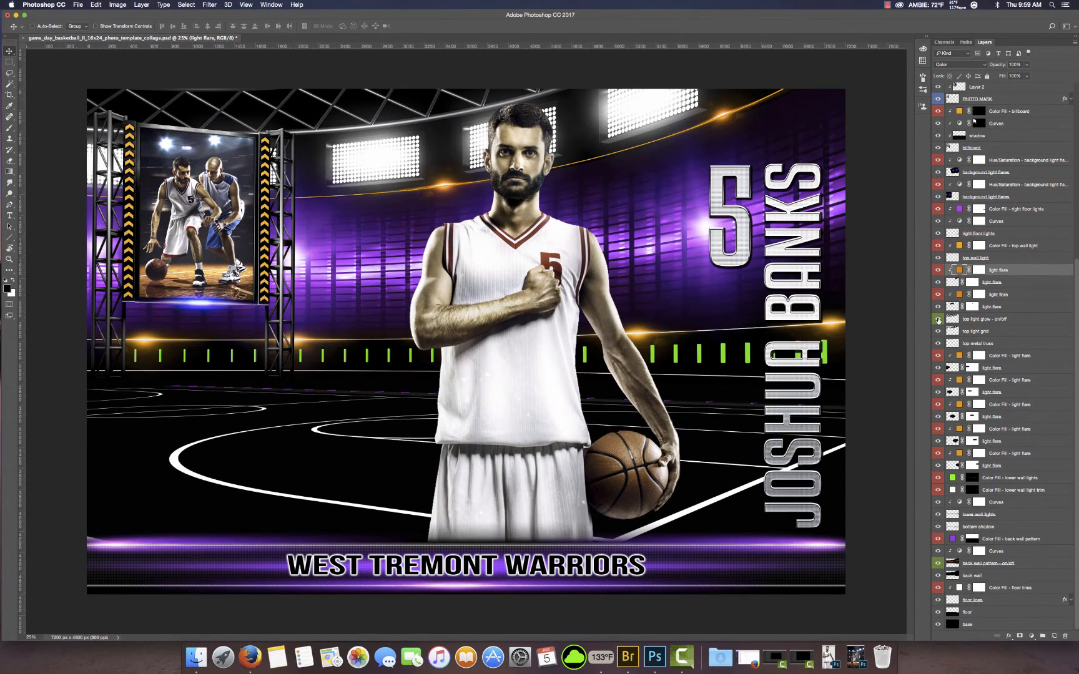
# Recolor the Color Fill - right floor lights layer to green, 25e300
pyautogui.scroll(2, 976, 337)
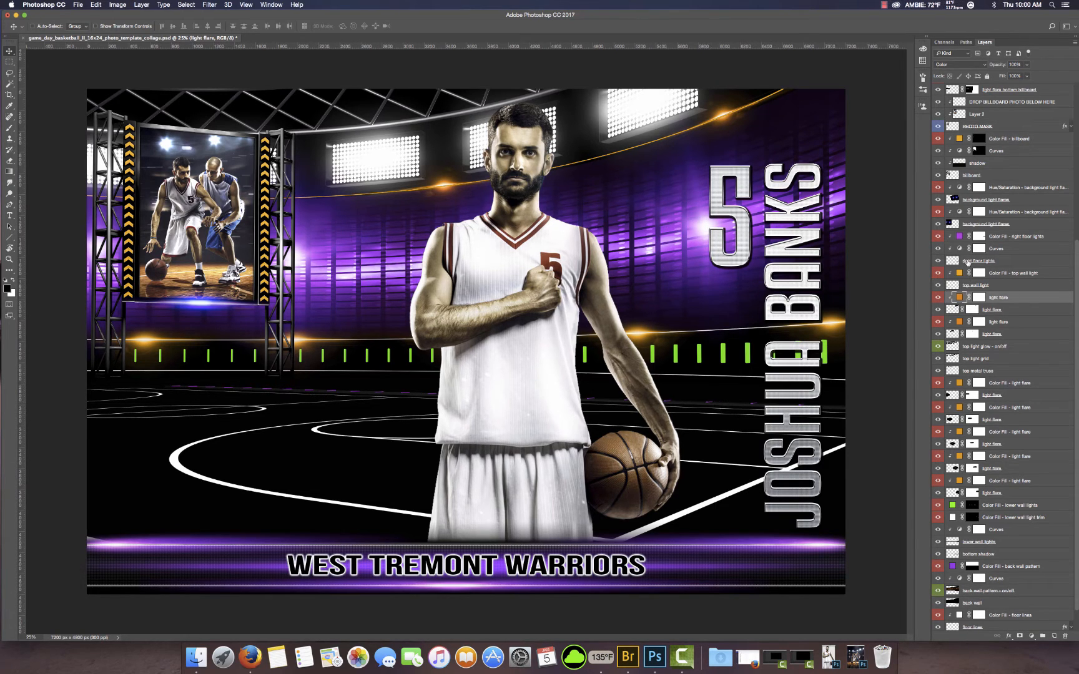
pyautogui.click(958, 236)
pyautogui.doubleClick(959, 236)
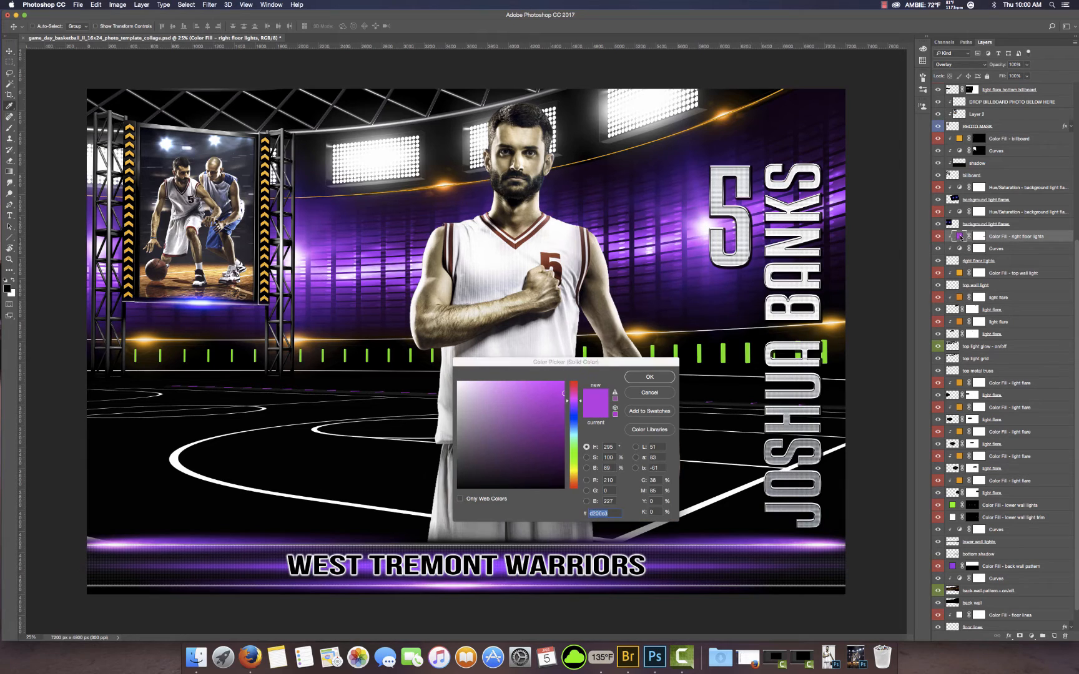
pyautogui.moveTo(606, 367); pyautogui.dragTo(754, 422)
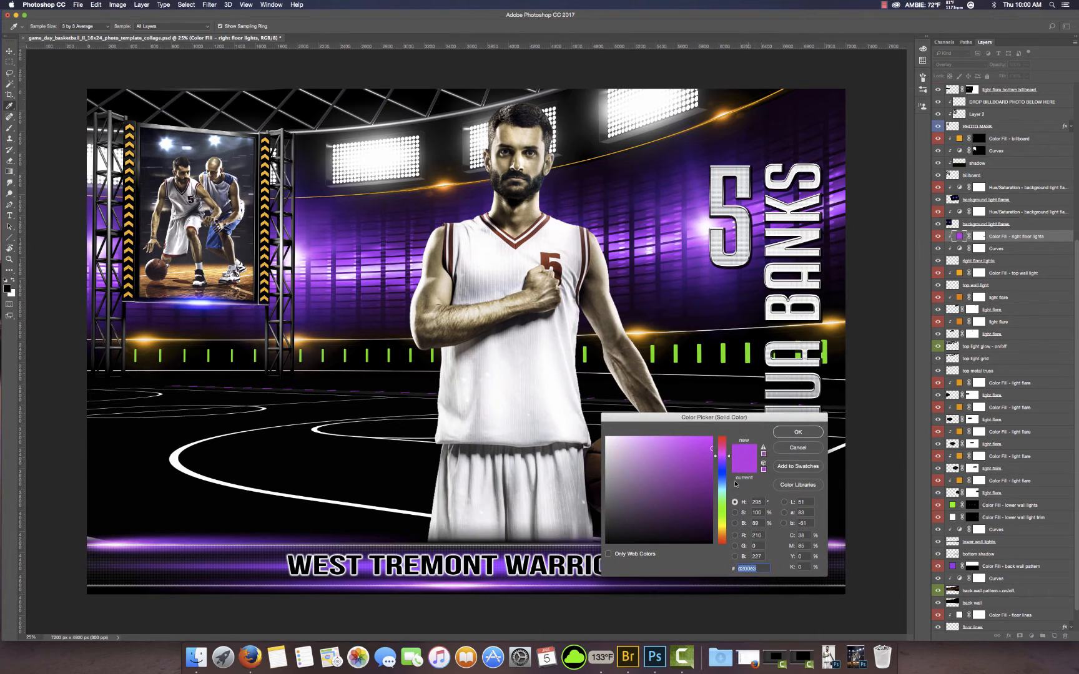
pyautogui.click(721, 513)
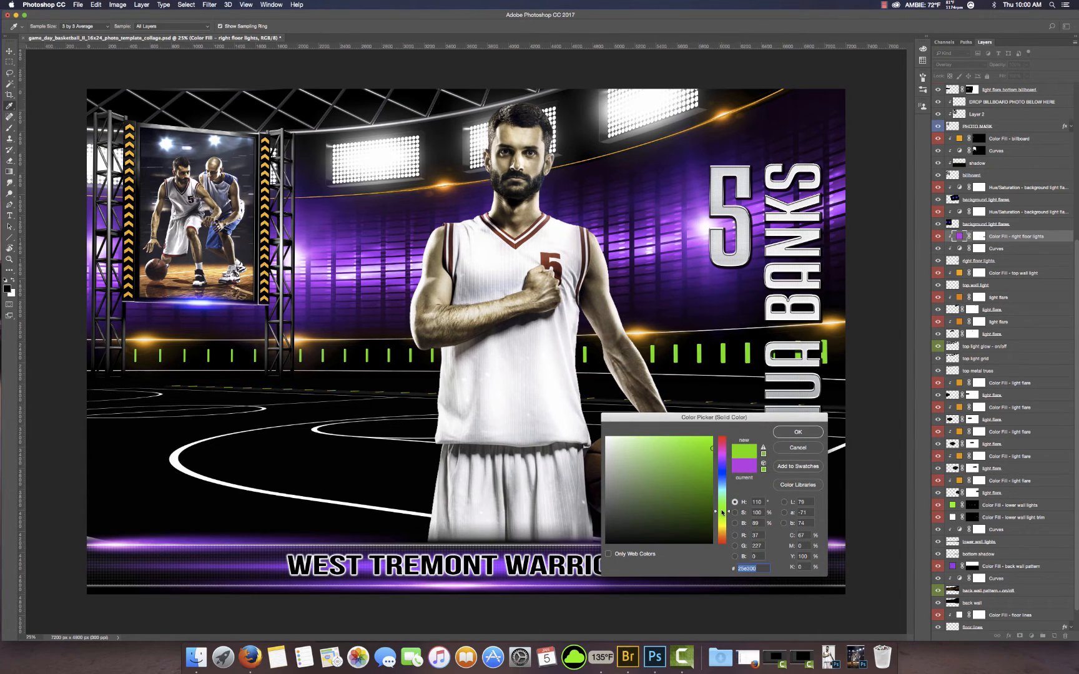
pyautogui.click(798, 432)
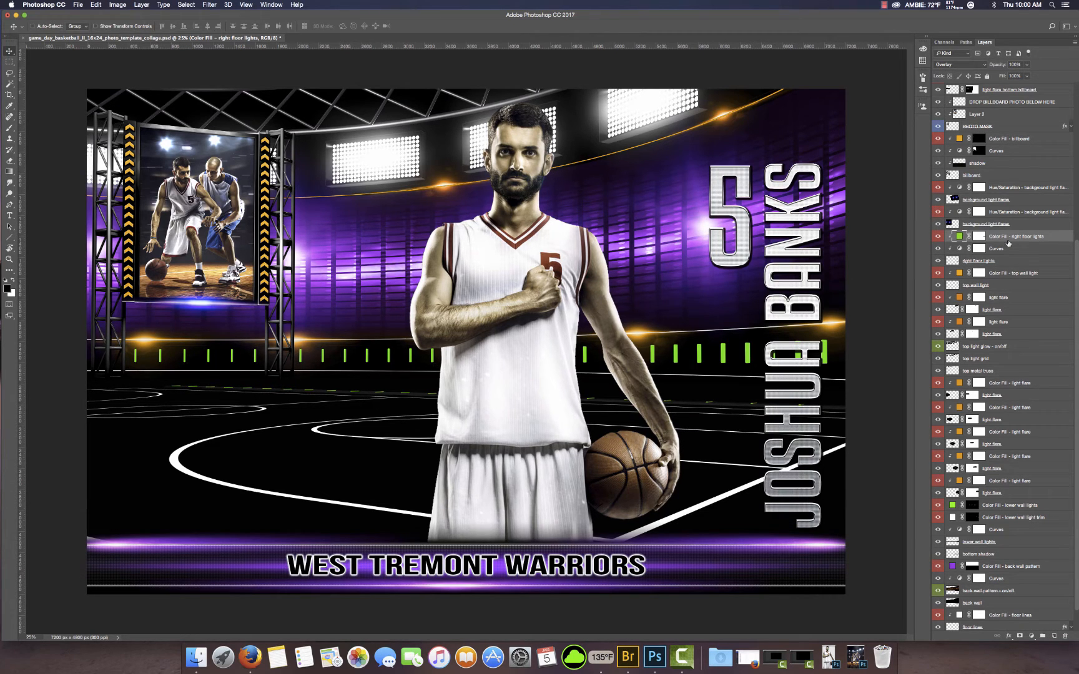
# Try a green hue shift on the lower Hue/Saturation - background light flares layer, and undo the hue change
pyautogui.scroll(1, 996, 251)
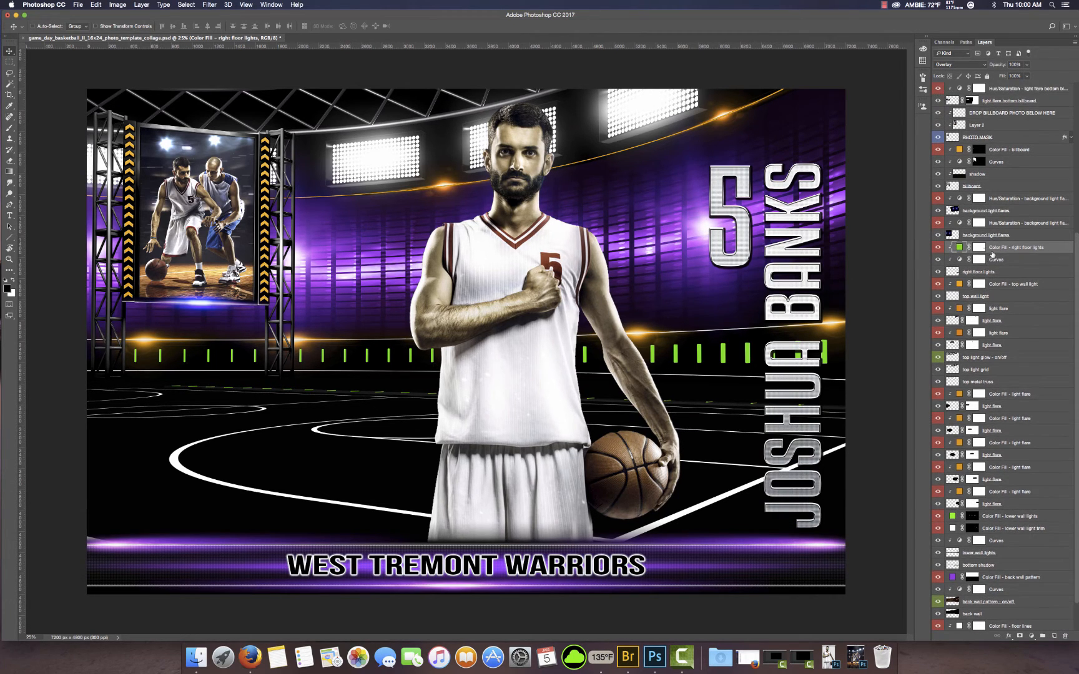
pyautogui.click(978, 223)
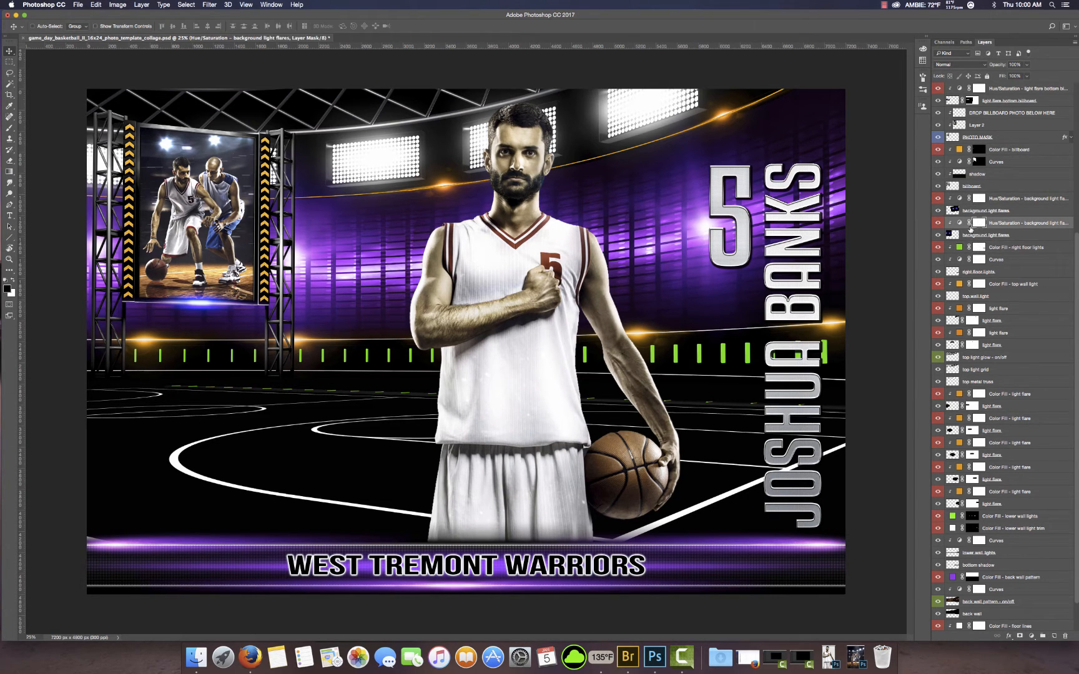
pyautogui.click(960, 226)
pyautogui.doubleClick(960, 224)
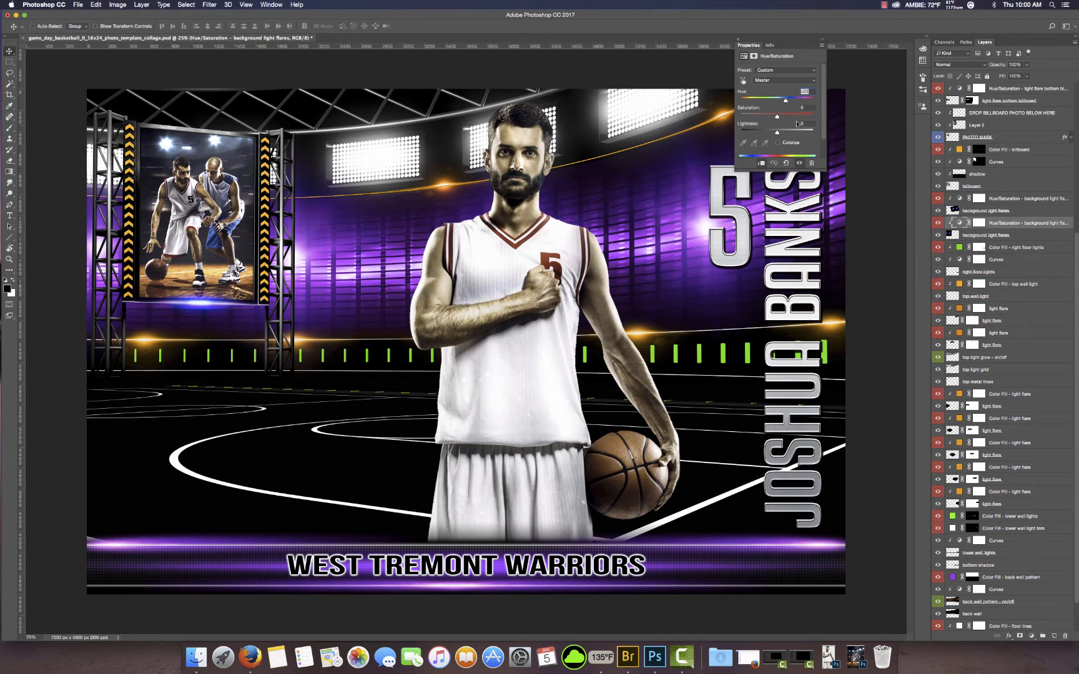
pyautogui.moveTo(781, 104); pyautogui.dragTo(742, 101)
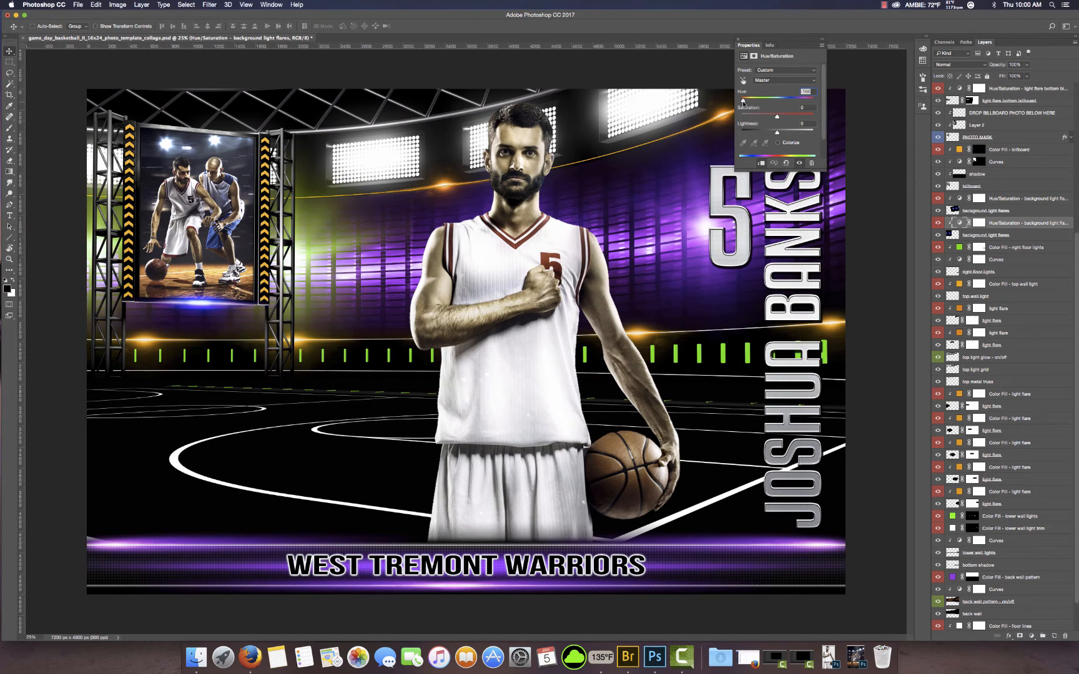
pyautogui.click(738, 41)
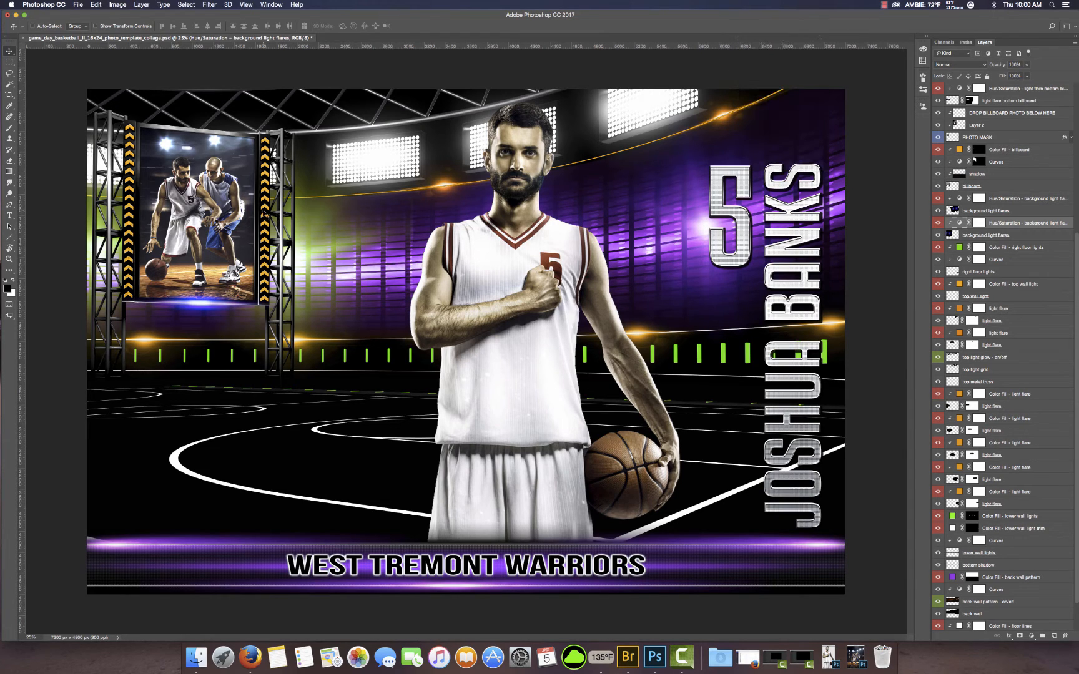
pyautogui.press('super+z')
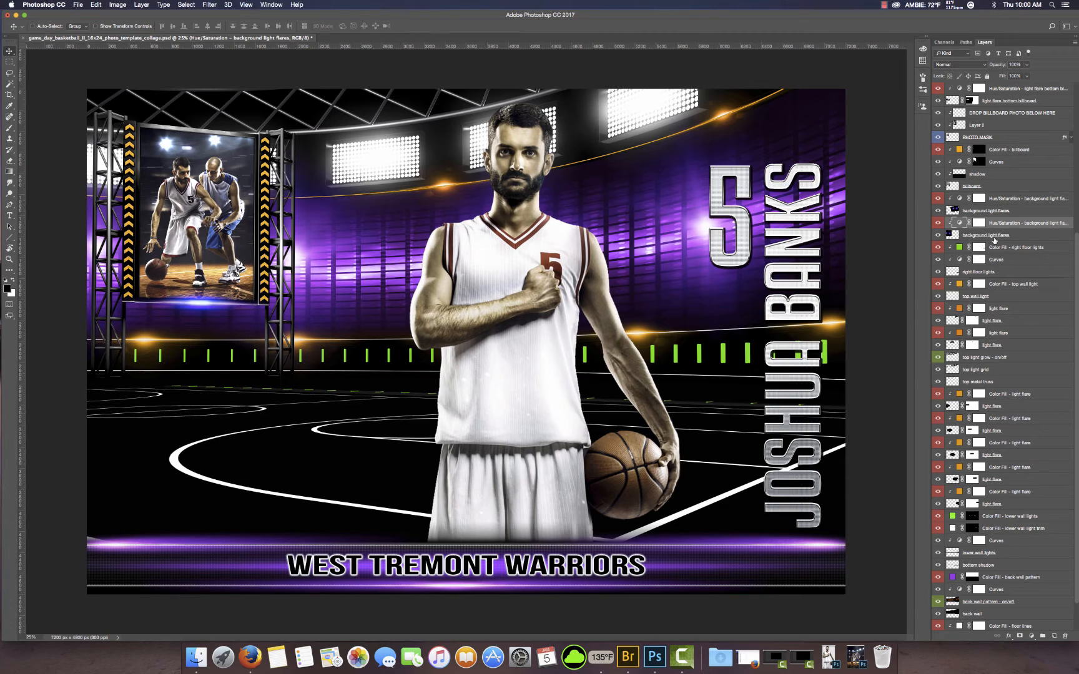
# Try white and purple ba00ff on the Color Fill - billboard layer, and recolor it to bright green, 0cff00
pyautogui.scroll(2, 994, 240)
pyautogui.scroll(1, 995, 240)
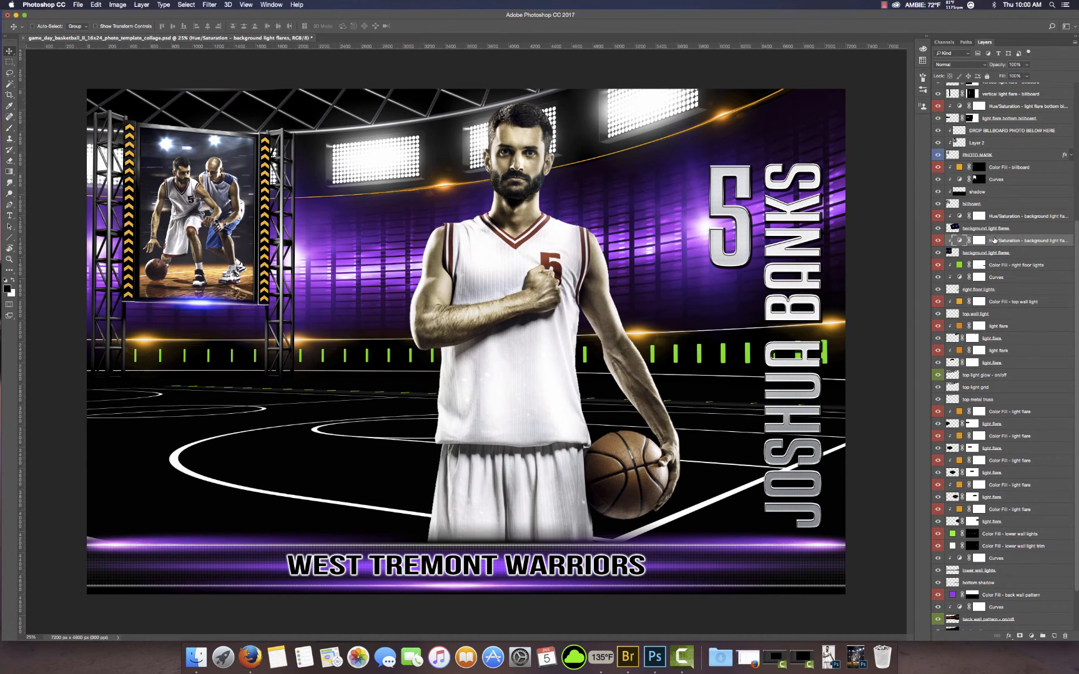
pyautogui.click(965, 168)
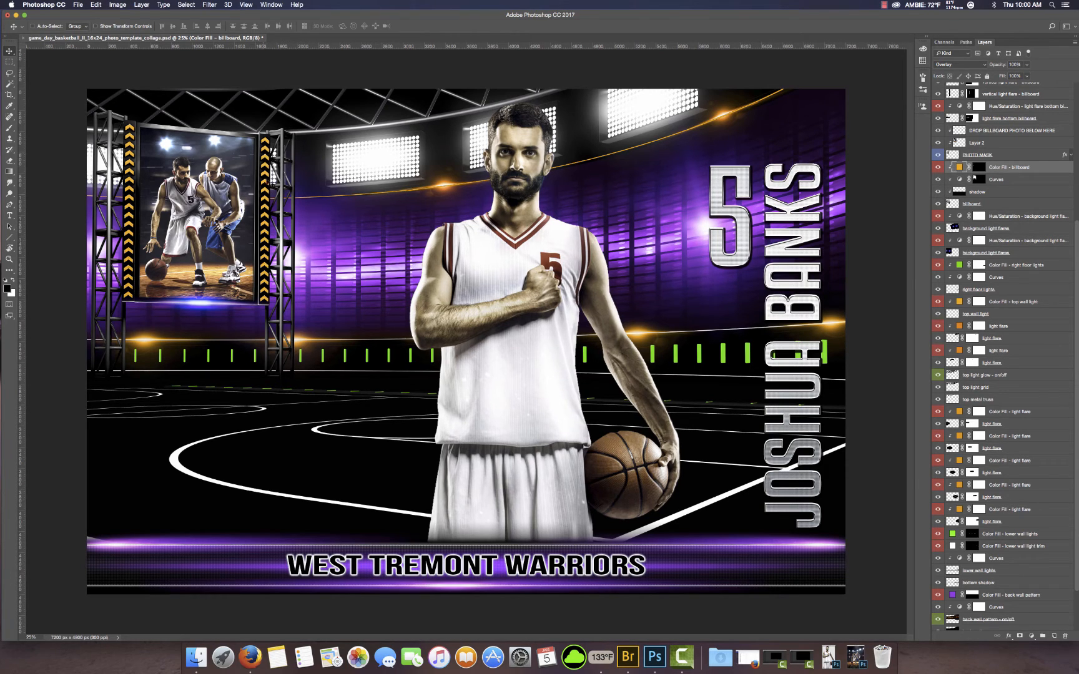
pyautogui.doubleClick(959, 167)
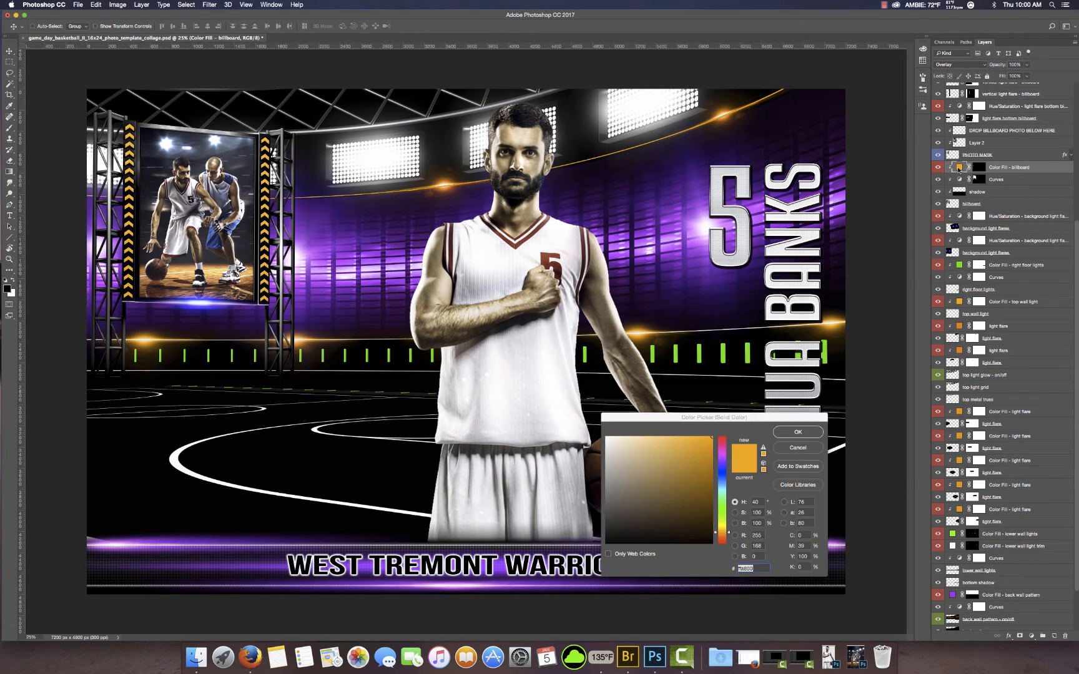
pyautogui.click(607, 437)
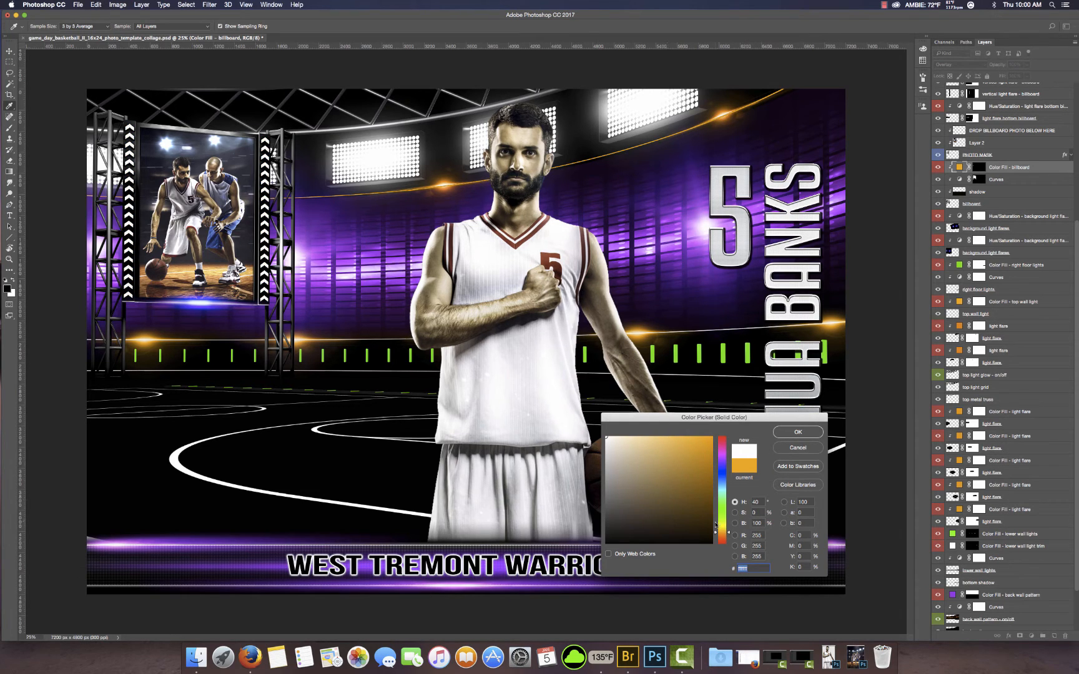
pyautogui.click(720, 458)
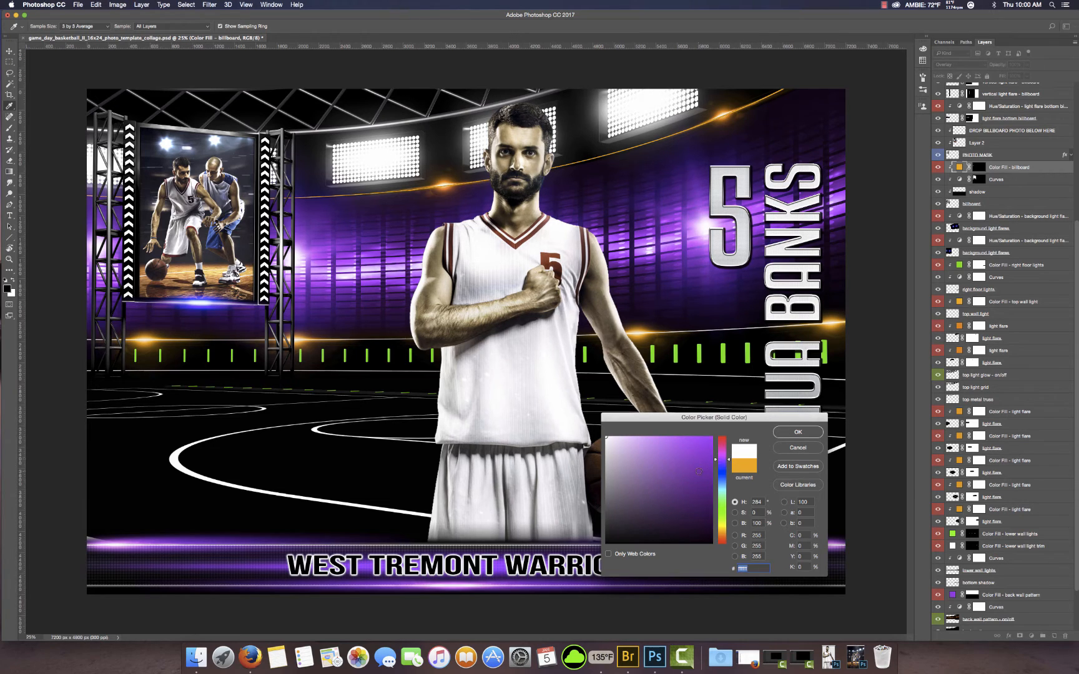
pyautogui.write('ba00ff')
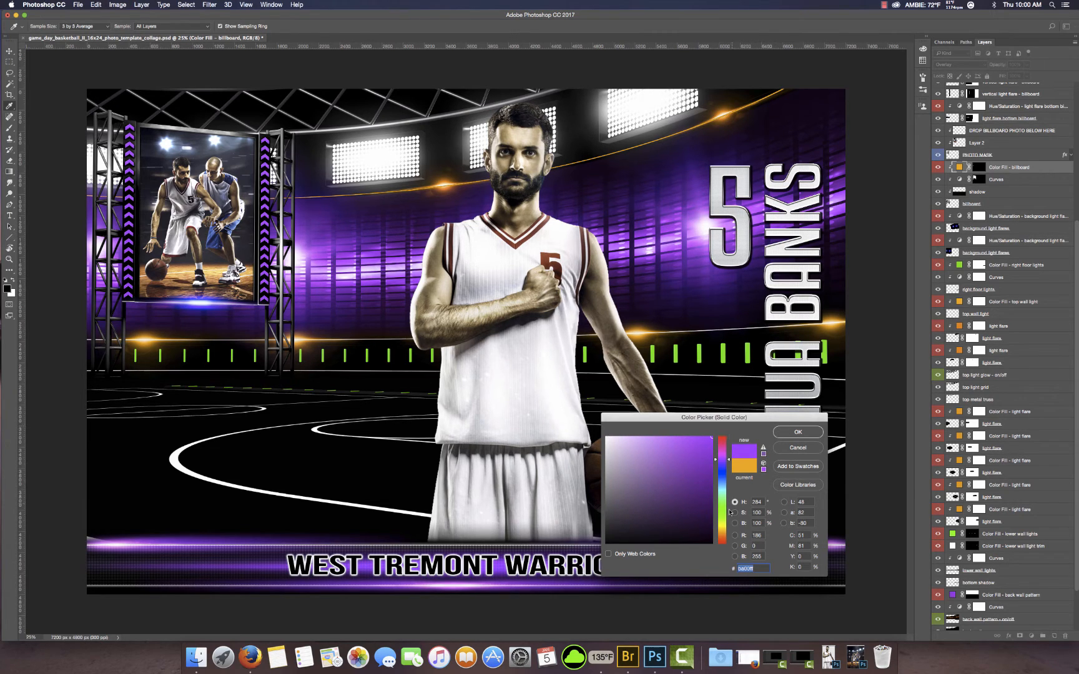
pyautogui.click(722, 510)
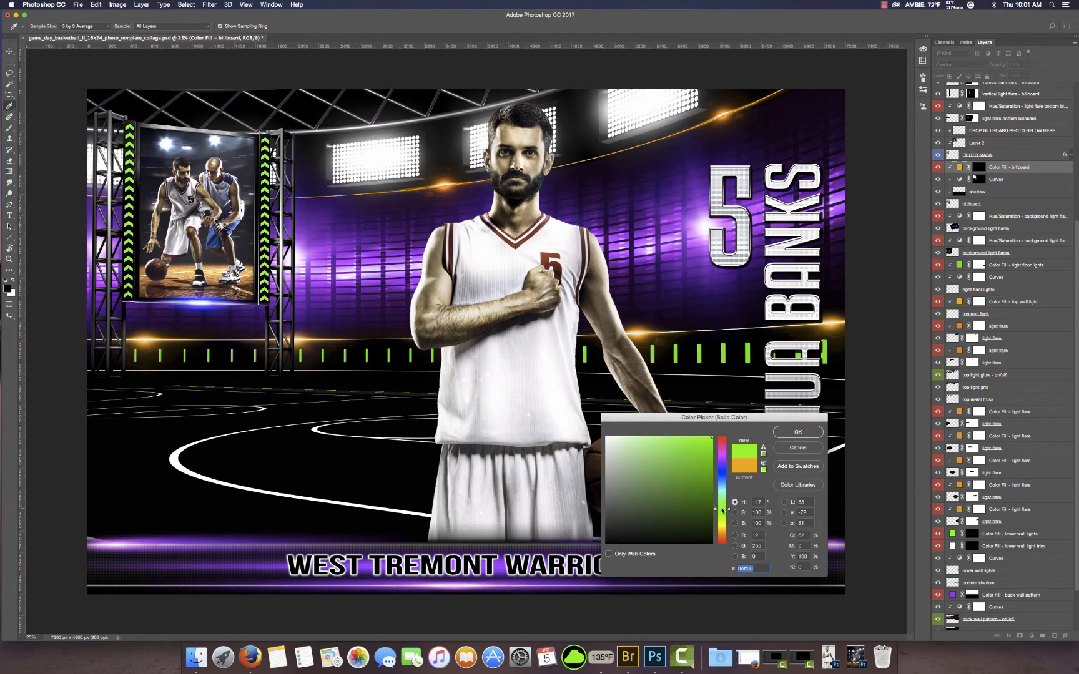
pyautogui.click(802, 433)
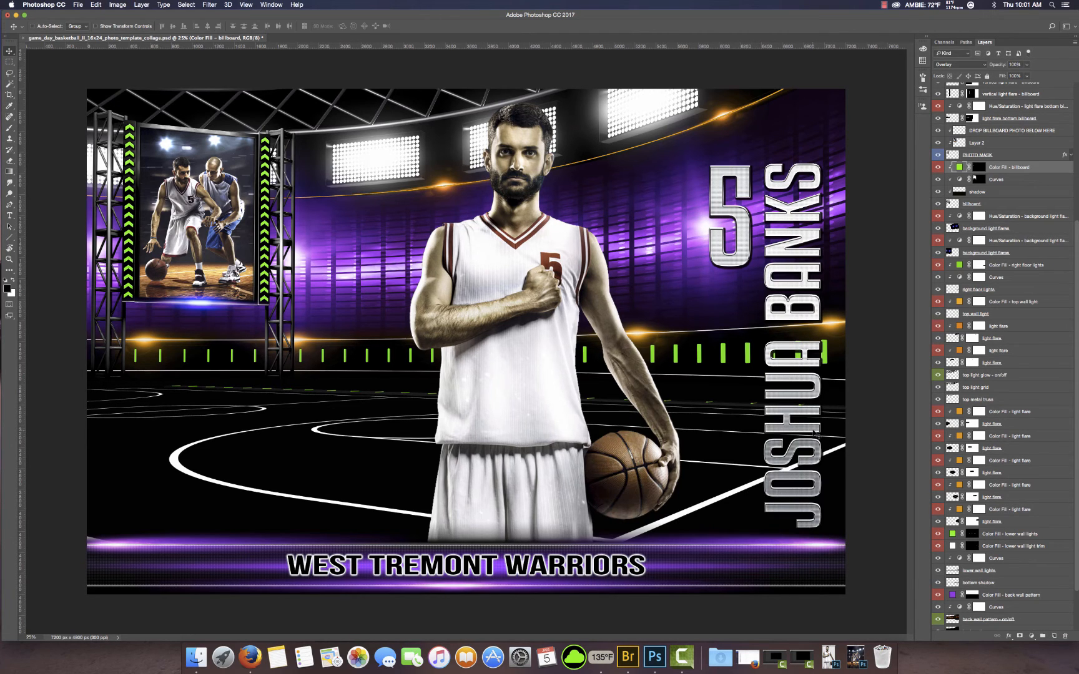
# Hide the billboard layer and every layer above it up to and including the upper vertical light flare - billboard layer
pyautogui.scroll(5, 989, 250)
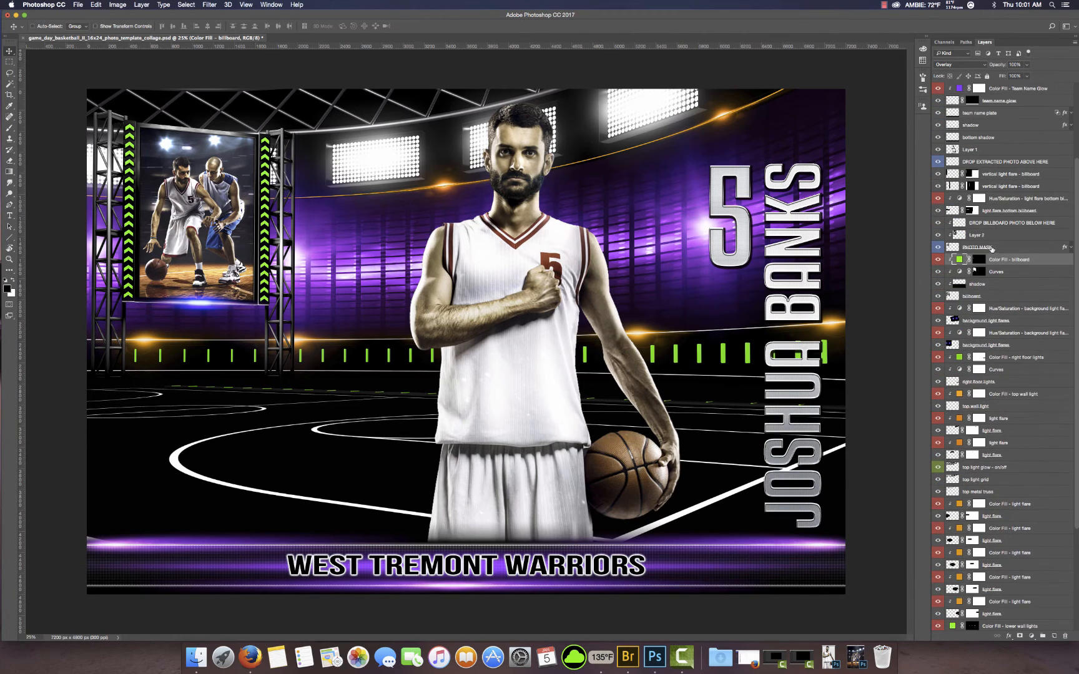
pyautogui.scroll(4, 993, 241)
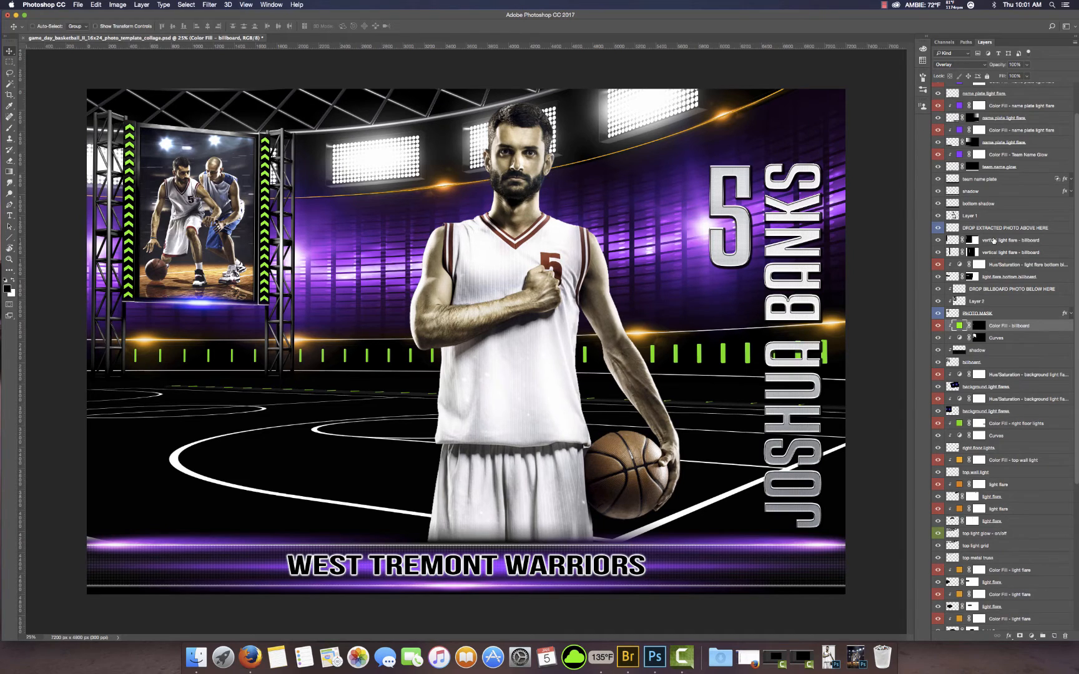
pyautogui.scroll(3, 993, 241)
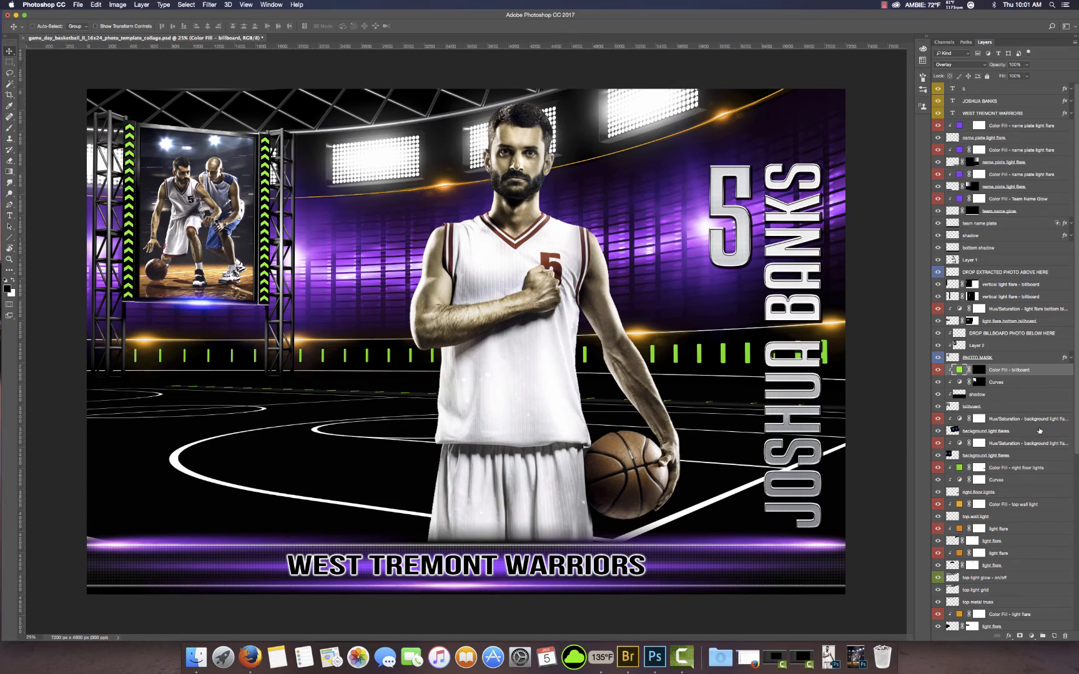
pyautogui.scroll(-1, 1040, 431)
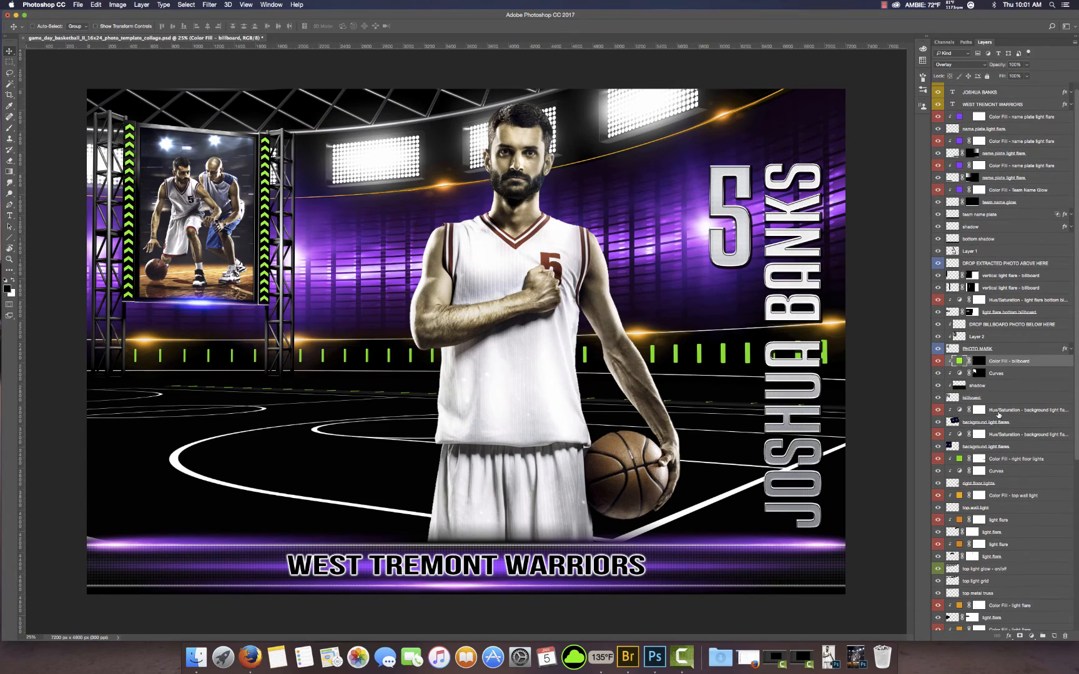
pyautogui.click(980, 402)
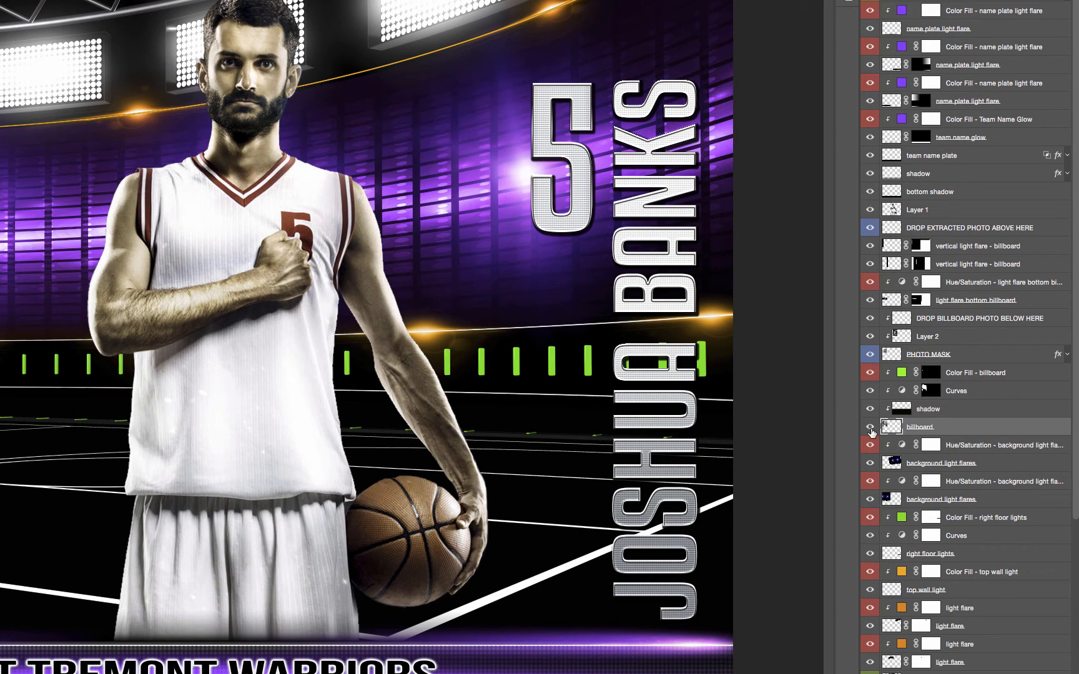
pyautogui.click(870, 427)
pyautogui.click(869, 411)
pyautogui.moveTo(869, 430); pyautogui.dragTo(869, 257)
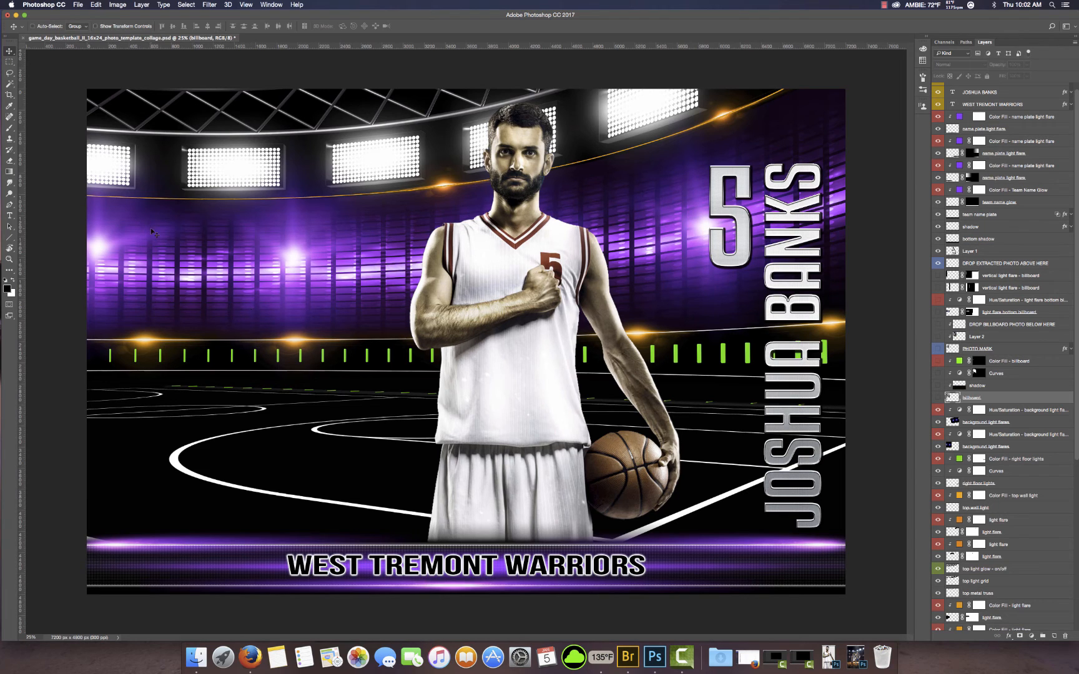
# Move the extracted player photo on Layer 1 to the left, toward the space freed by the hidden billboard
pyautogui.click(980, 252)
pyautogui.moveTo(552, 407); pyautogui.dragTo(481, 398)
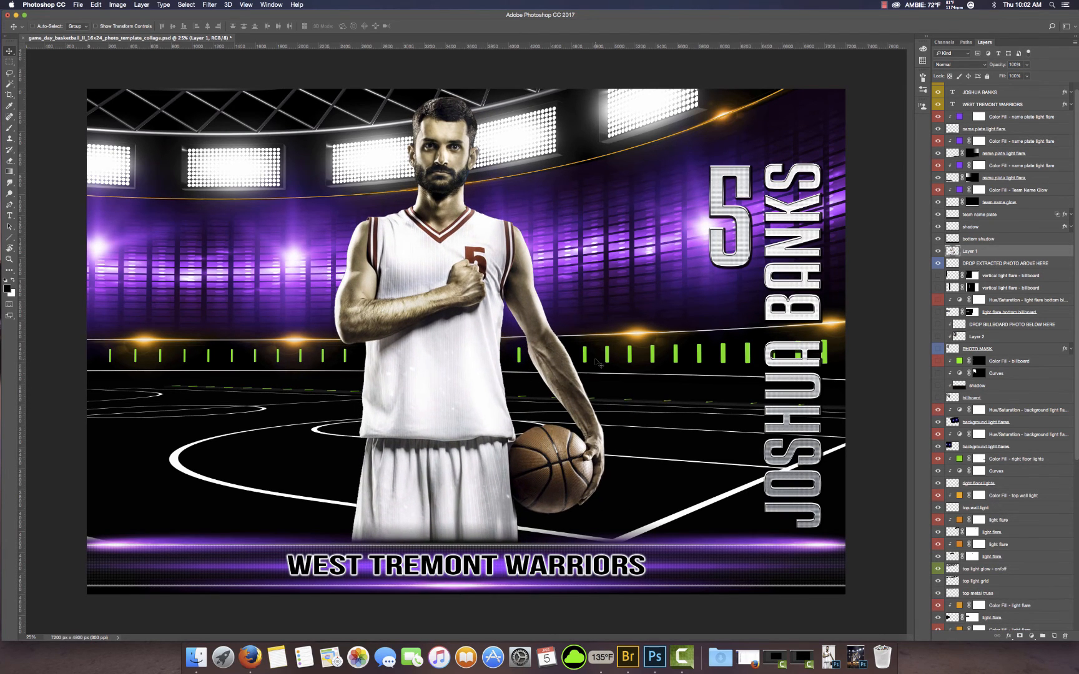